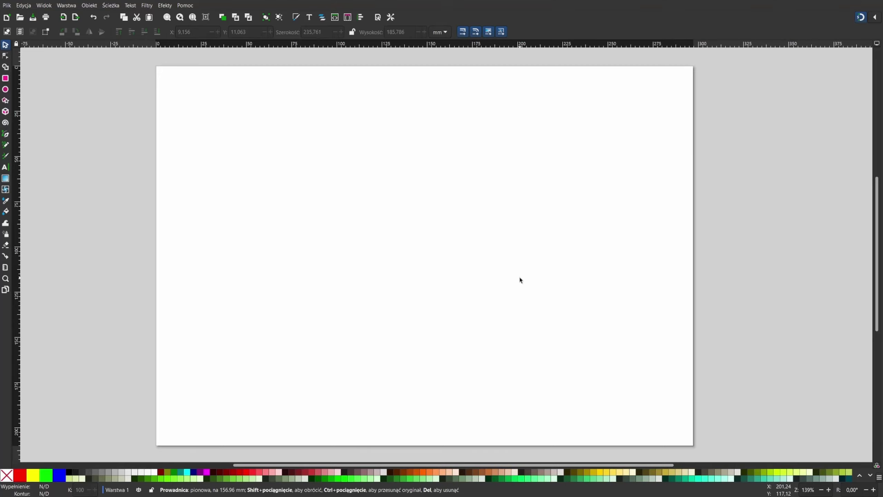
Replace the old guide with margin guides near the page edges and a left-column vertical guide.
mouse_move(452, 96)
mouse_down()
mouse_move(435, 44)
mouse_move(437, 96)
mouse_up()
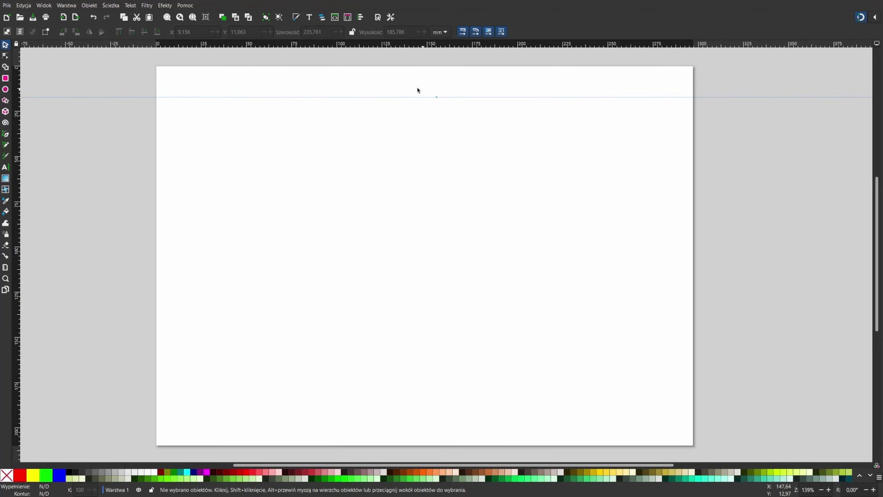
drag(17, 143, 185, 151)
mouse_move(327, 45)
mouse_down()
mouse_move(338, 281)
mouse_move(327, 408)
mouse_up()
drag(19, 177, 651, 203)
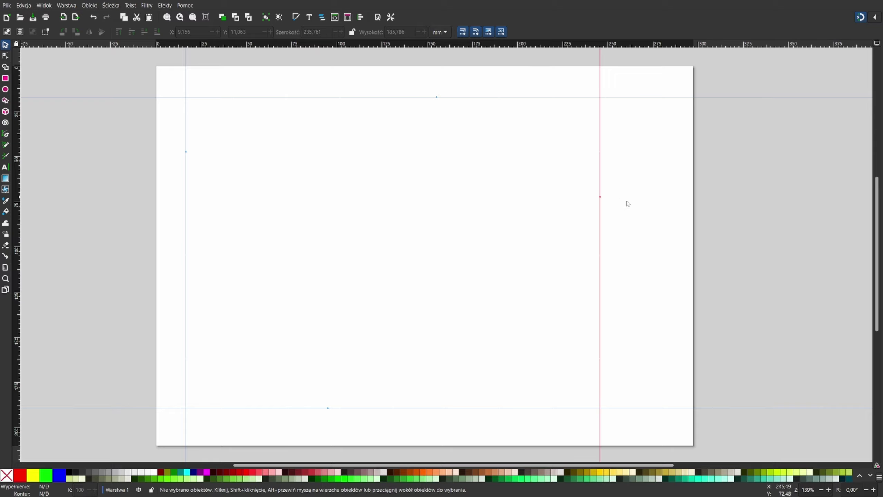
drag(528, 45, 525, 161)
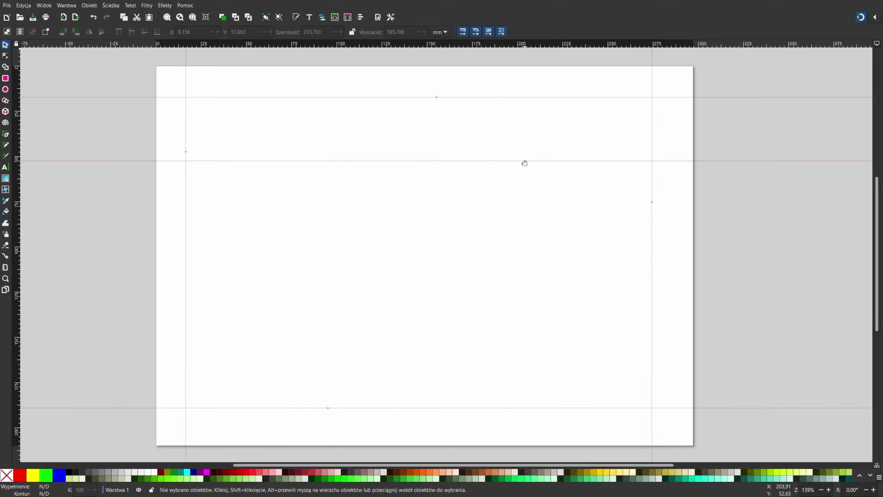
mouse_move(19, 126)
mouse_down()
mouse_move(327, 144)
mouse_move(305, 147)
mouse_up()
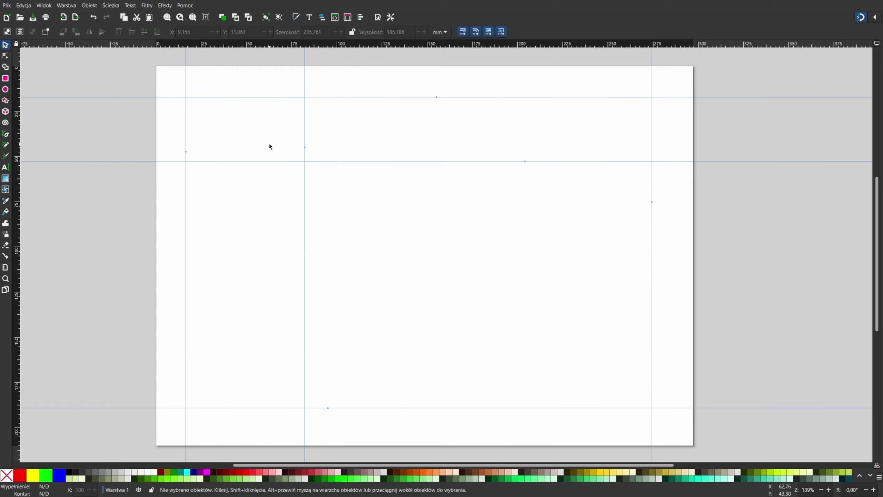
Draw a red rectangle snapped to the top-left guide cell.
click(5, 78)
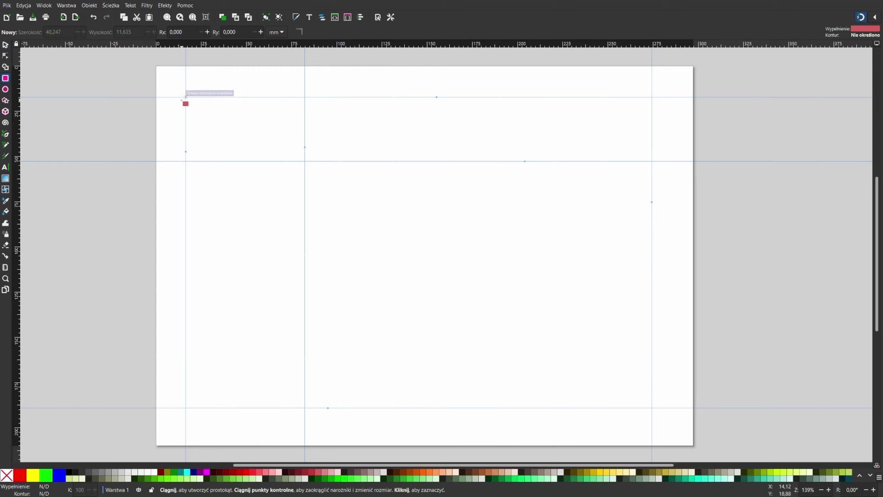
drag(186, 97, 304, 161)
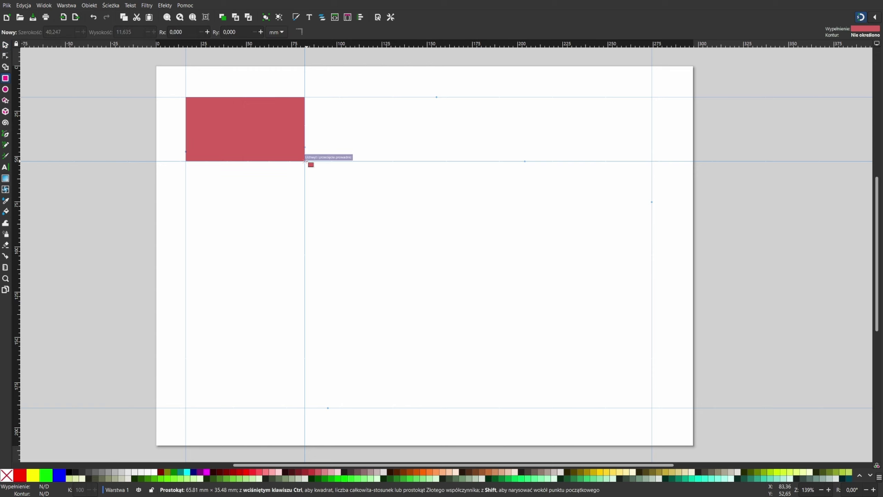
click(5, 44)
Stamp rectangle copies into the remaining corner cells, then select all four rectangles.
key(ctrl+d)
drag(232, 128, 252, 372)
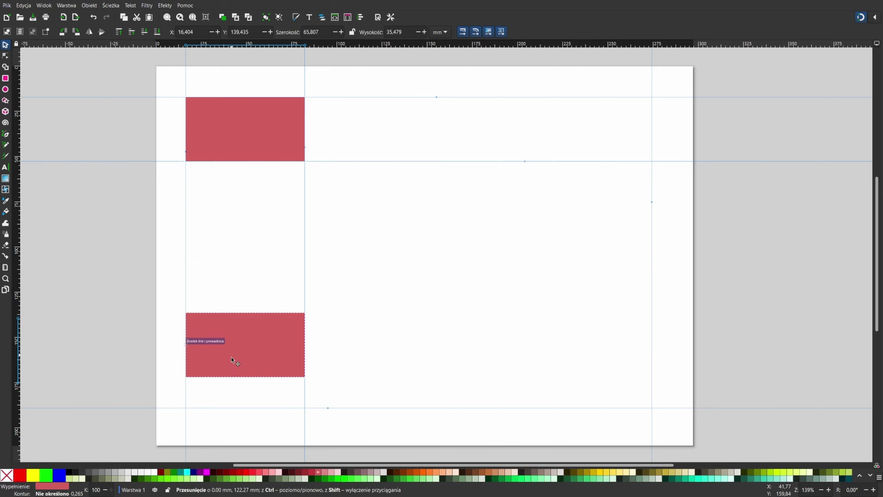
key(space)
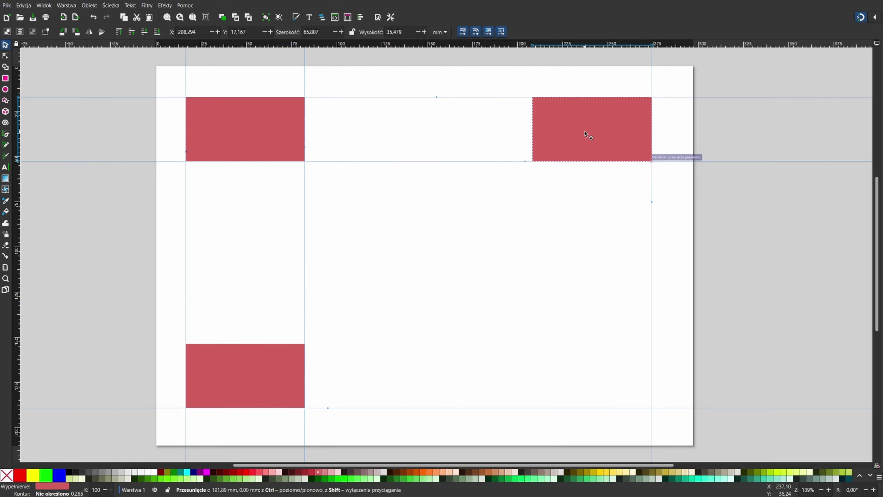
key(space)
drag(251, 371, 579, 382)
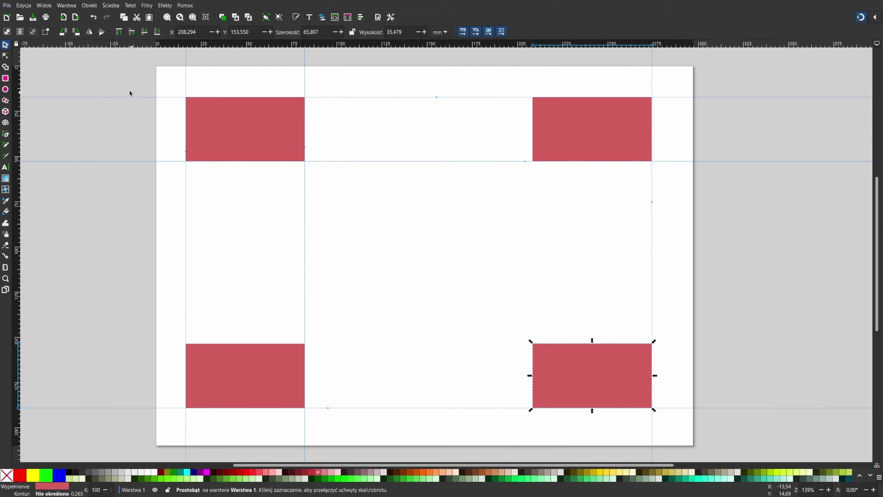
mouse_move(120, 78)
mouse_down()
mouse_move(723, 432)
mouse_move(723, 447)
mouse_up()
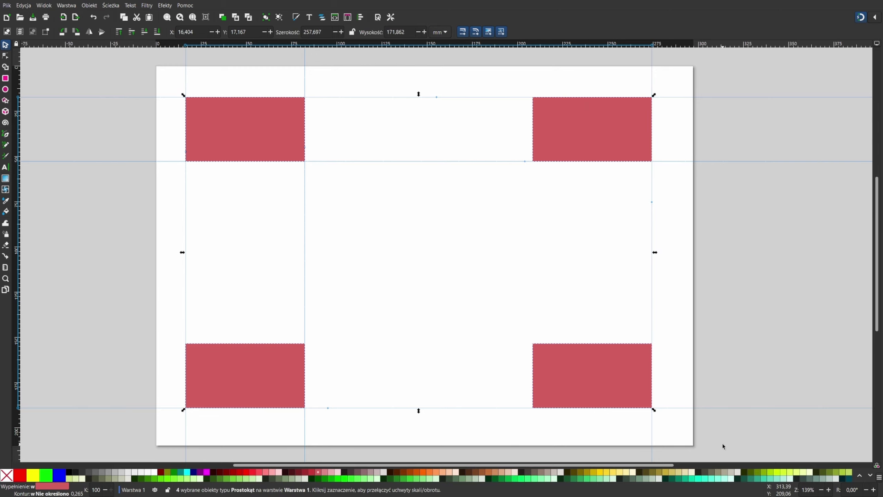
Delete the four red rectangles and remove every guide with Edit > Delete All Guides.
key(Delete)
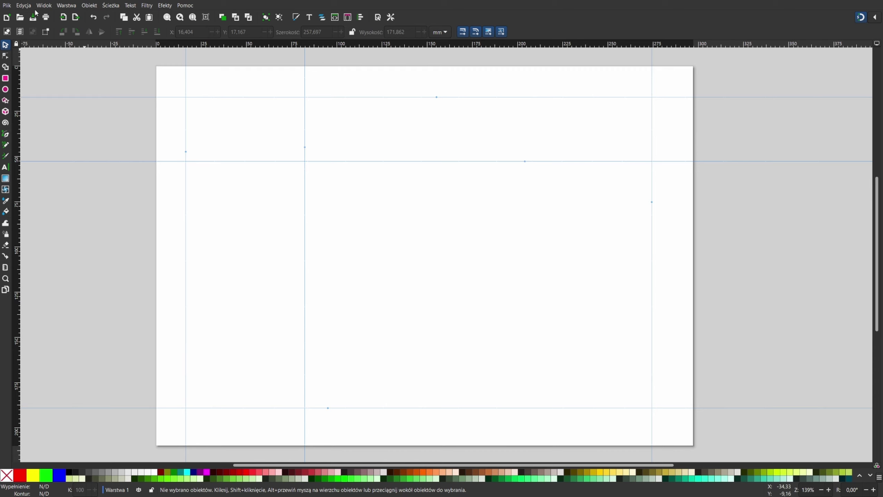
click(24, 5)
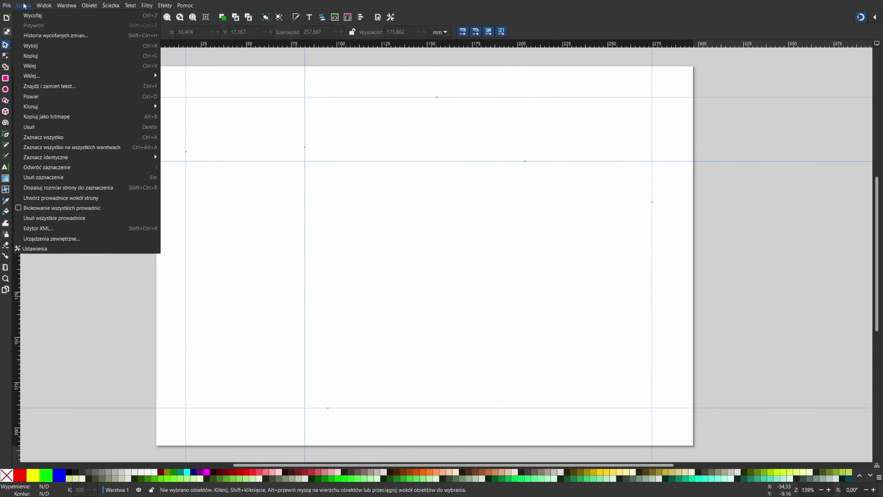
click(50, 219)
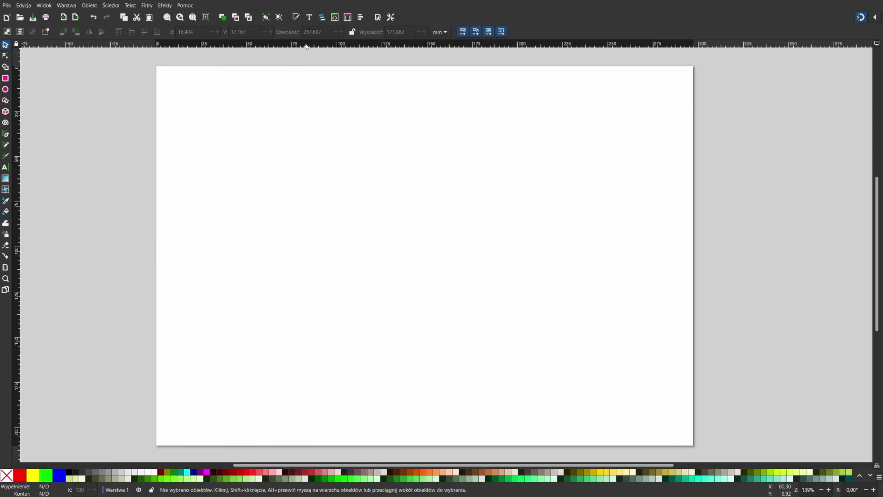
Add horizontal, vertical and several diagonal guides from the rulers and ruler corners.
drag(306, 46, 311, 226)
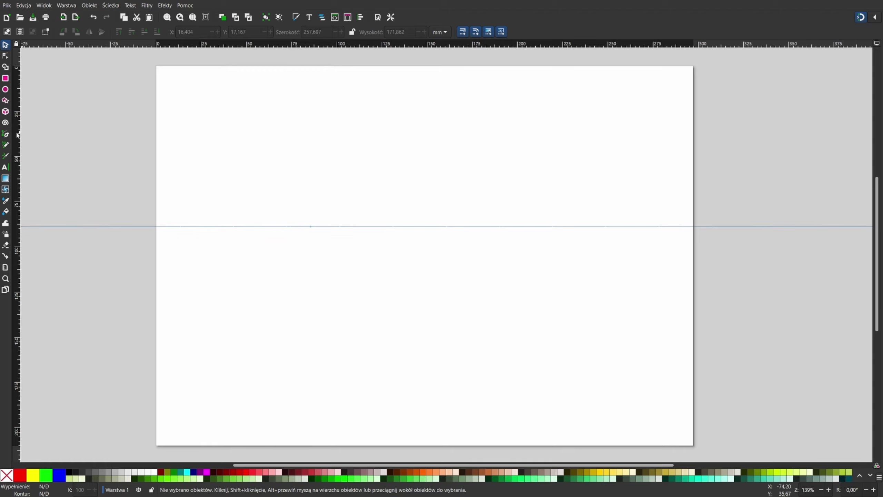
drag(18, 135, 323, 158)
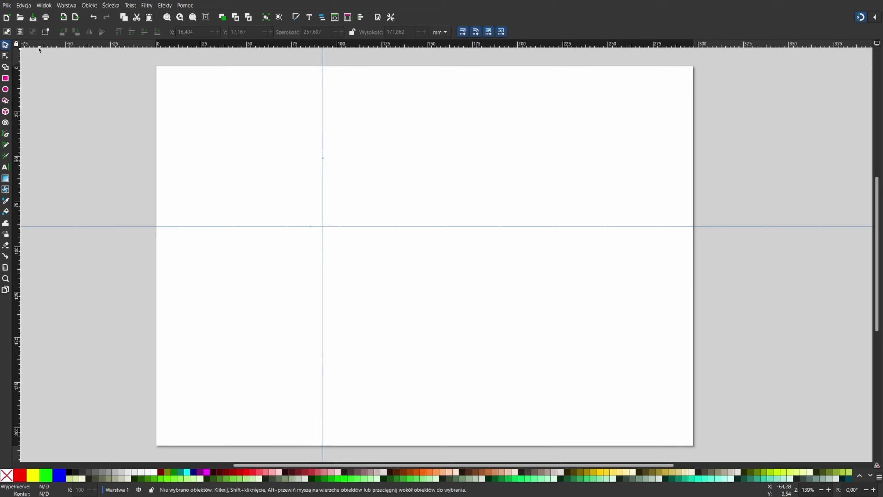
drag(16, 44, 431, 327)
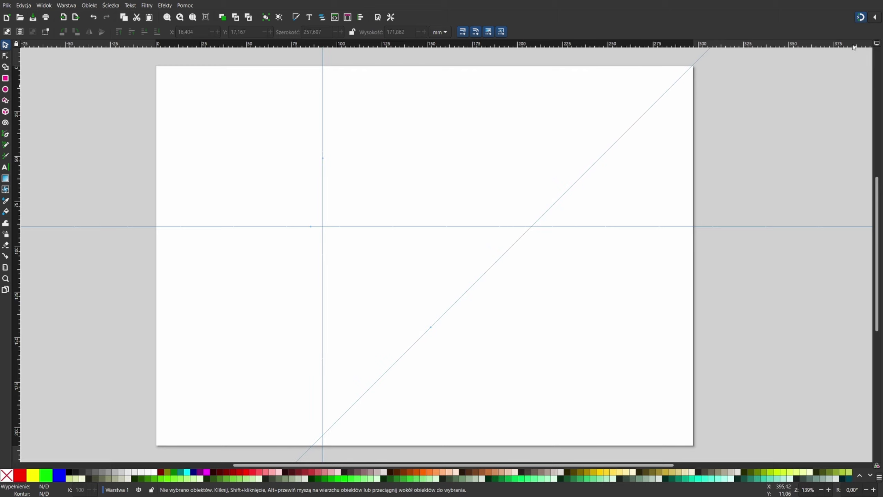
mouse_move(854, 47)
mouse_down()
mouse_move(527, 176)
mouse_move(517, 130)
mouse_up()
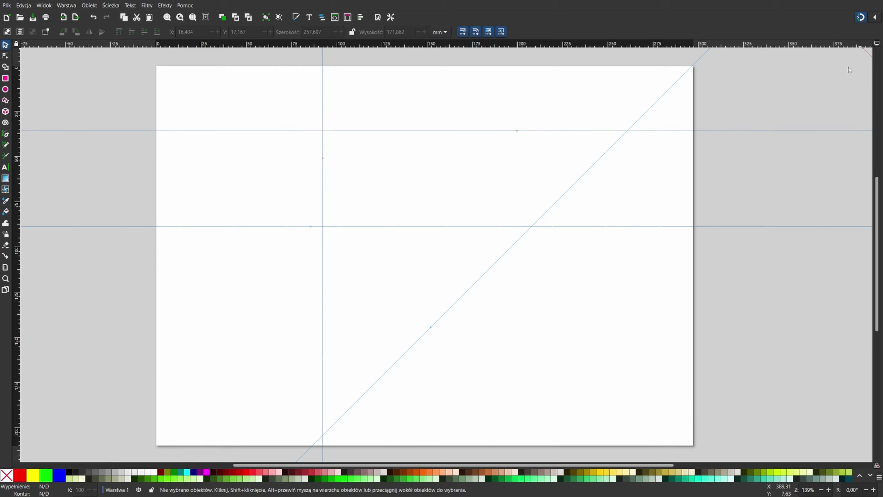
drag(849, 70, 606, 371)
drag(877, 61, 872, 183)
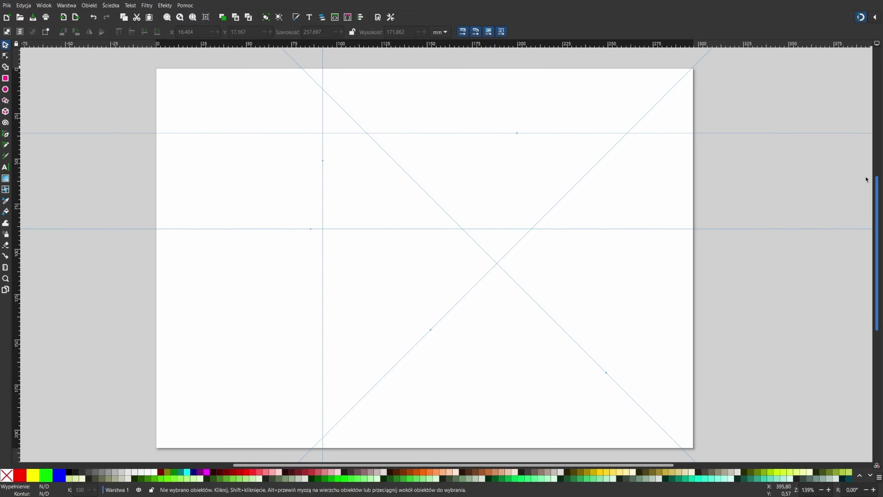
mouse_move(865, 45)
mouse_down()
mouse_move(664, 279)
mouse_move(494, 372)
mouse_up()
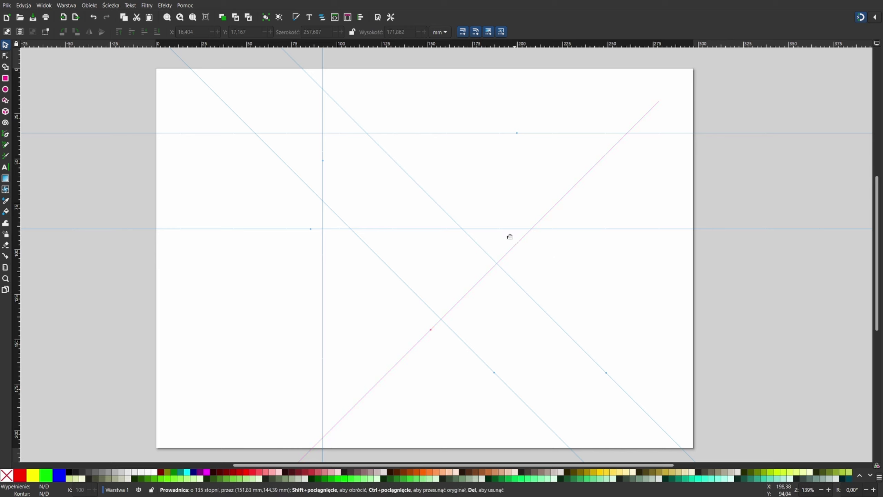
Drag the three diagonal guides and the upper horizontal guide back onto the ruler.
drag(508, 236, 10, 6)
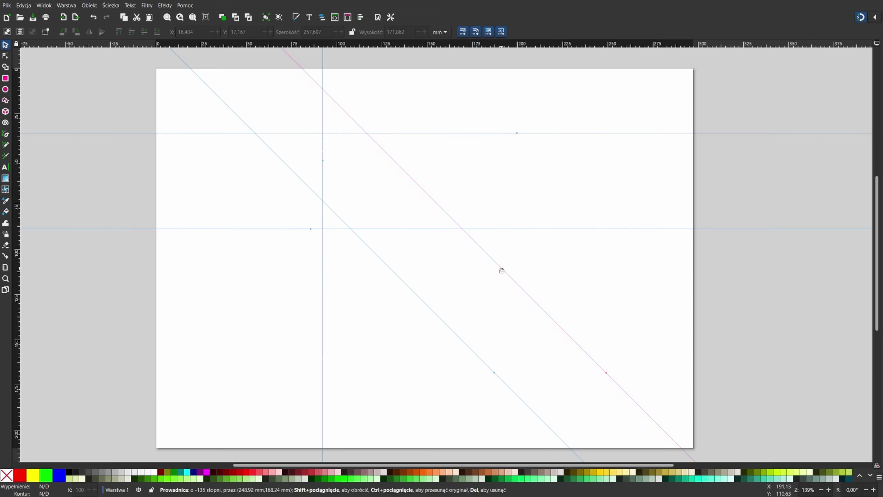
drag(501, 268, 730, 43)
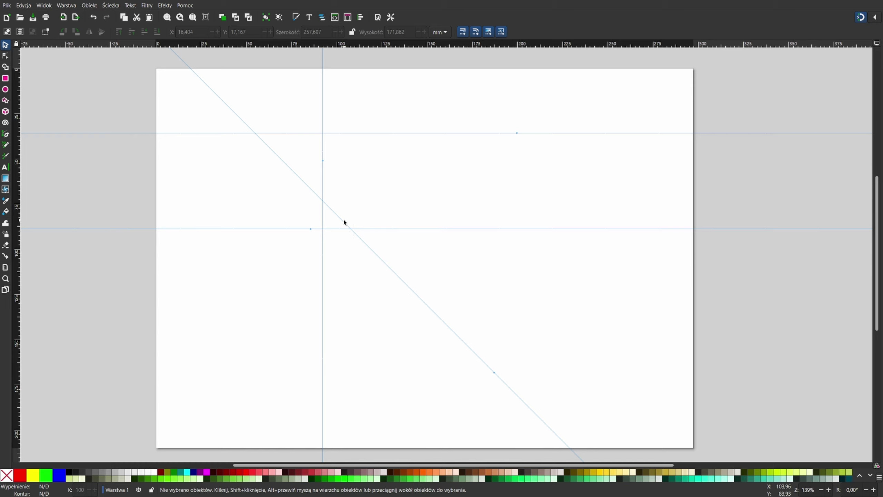
drag(342, 223, 400, 43)
drag(362, 132, 374, 43)
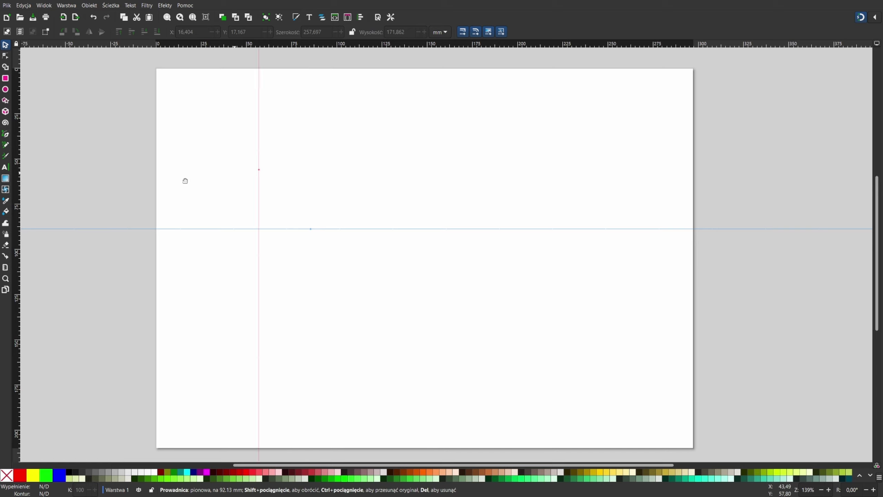
Delete the vertical guide, lower the horizontal one, and Shift-rotate it to a −30° rising diagonal.
drag(323, 152, 14, 203)
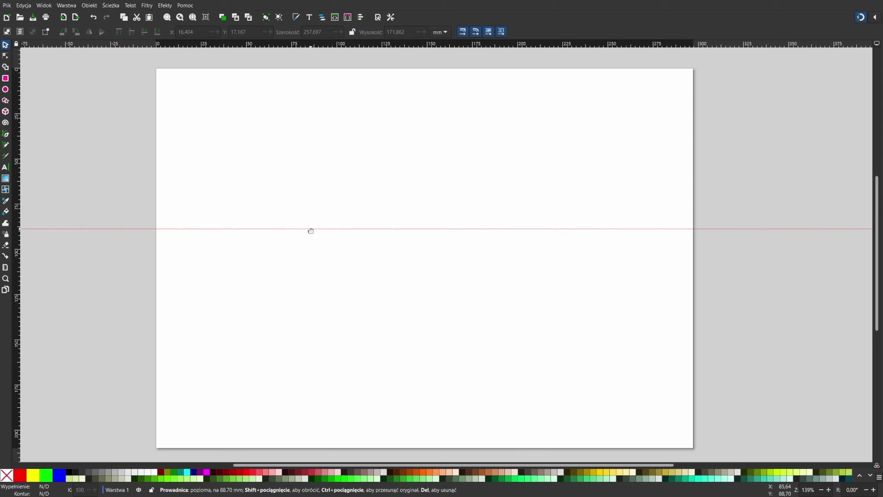
drag(311, 231, 389, 274)
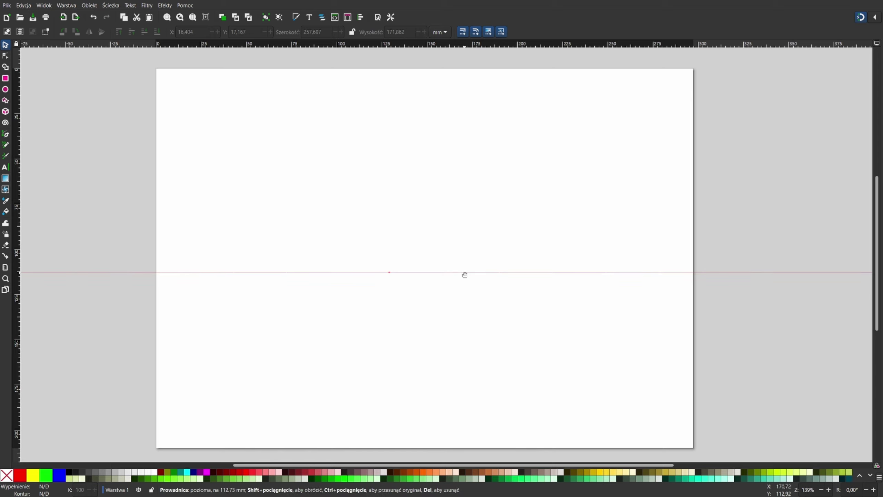
key(shift)
mouse_move(464, 272)
mouse_down()
mouse_move(347, 183)
mouse_move(445, 223)
mouse_move(394, 335)
mouse_move(341, 304)
mouse_up()
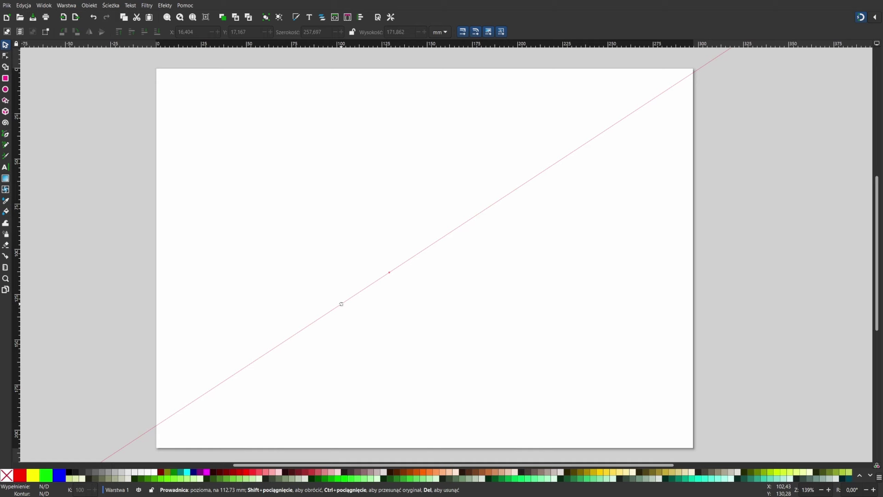
mouse_move(342, 304)
mouse_down()
mouse_move(339, 321)
mouse_move(436, 369)
mouse_move(501, 236)
mouse_move(442, 186)
mouse_move(477, 200)
mouse_move(494, 256)
mouse_move(477, 206)
mouse_move(476, 215)
mouse_up()
mouse_move(475, 215)
mouse_down()
mouse_move(489, 282)
mouse_move(499, 211)
mouse_move(388, 170)
mouse_move(489, 211)
mouse_move(455, 183)
mouse_move(483, 210)
mouse_up()
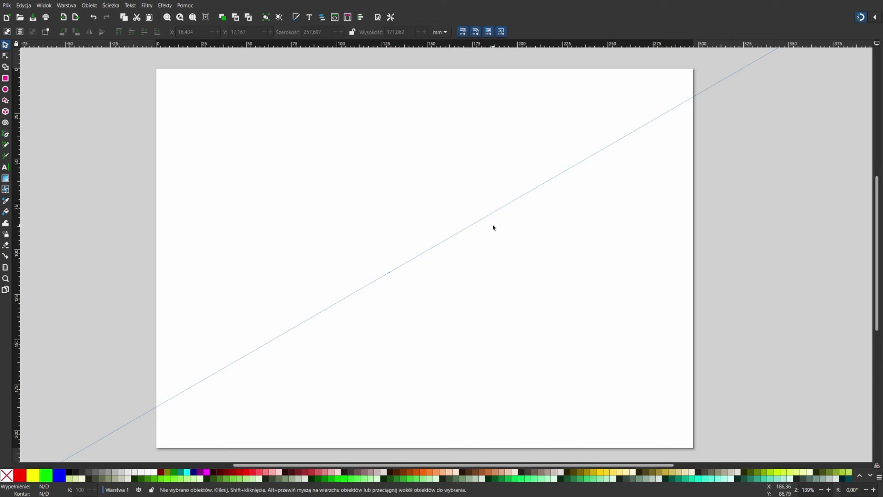
Reset the guide's angle to 0° in its properties, keeping Y at 112.73 mm.
double_click(487, 216)
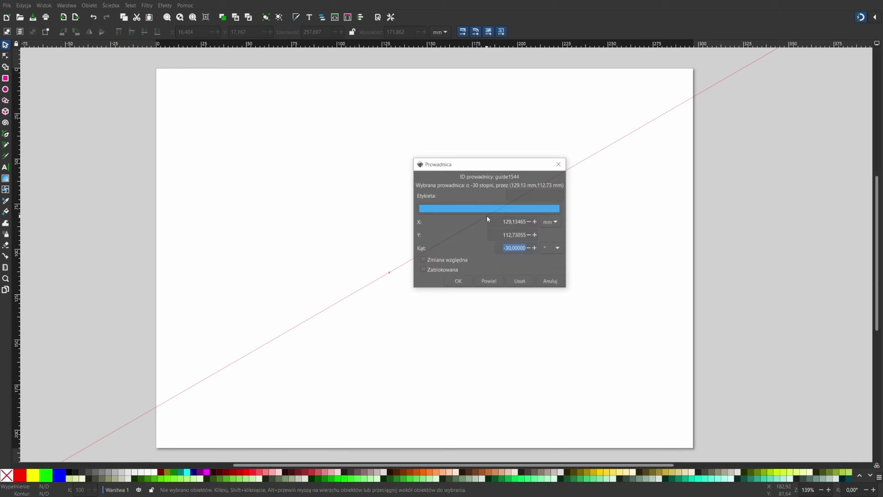
drag(471, 165, 580, 254)
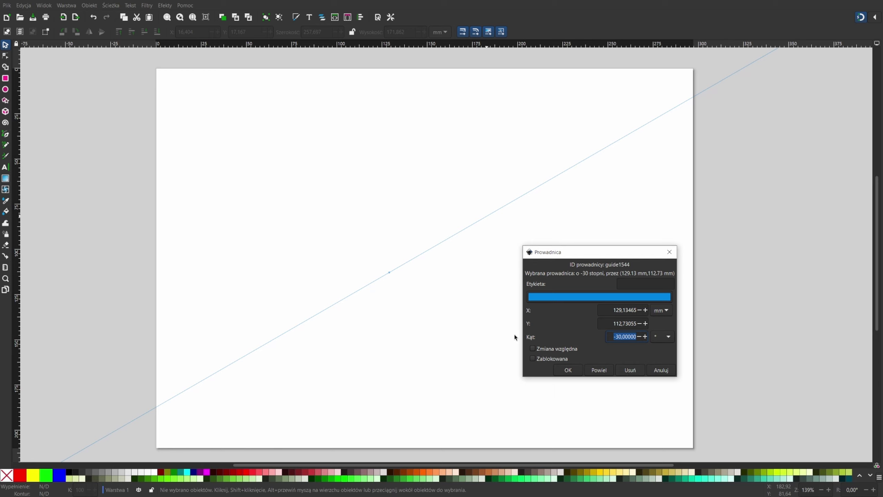
click(611, 324)
double_click(611, 323)
double_click(609, 337)
key(Home)
key(Delete)
key(Delete)
click(571, 370)
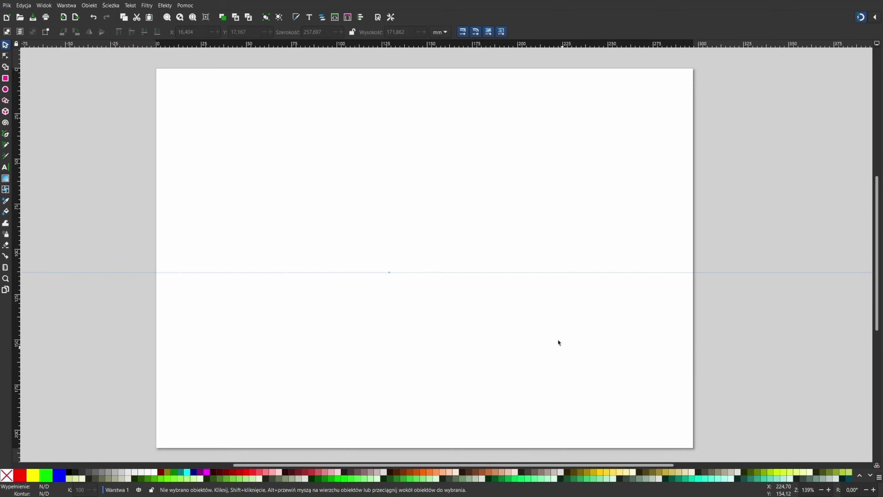
Set the guide's position to X 100 and Y 100 in its properties.
double_click(463, 273)
drag(476, 223, 615, 293)
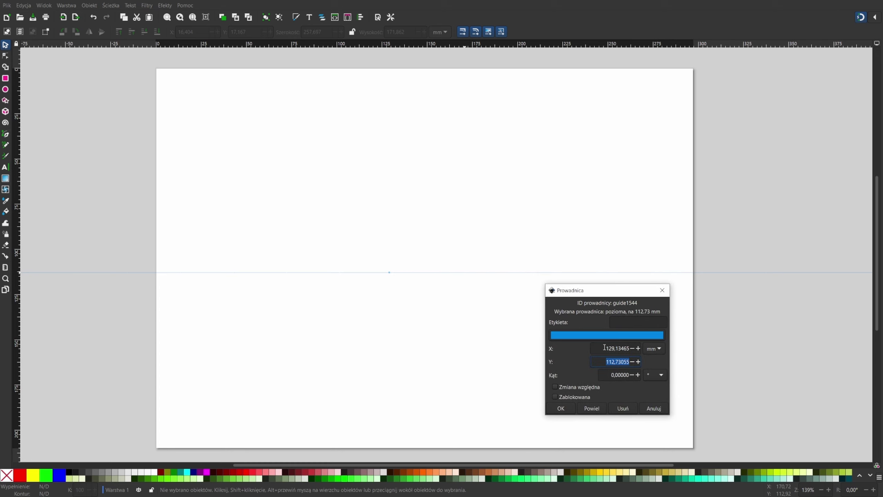
key(shift+Tab)
text(100)
key(Tab)
text(100)
click(659, 349)
click(566, 412)
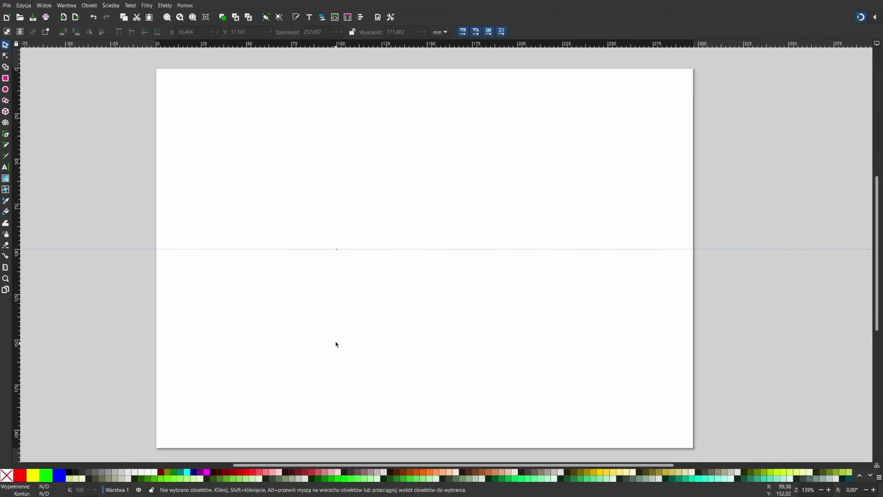
Offset the guide by +100 mm to 200 mm, then drag it up to about 90 mm.
double_click(337, 249)
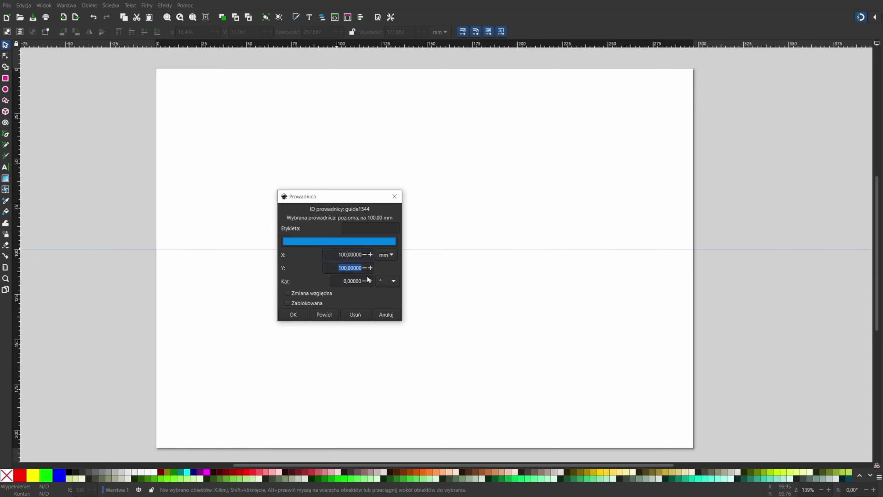
text(+)
text(100)
key(Tab)
key(End)
text(+100)
click(302, 315)
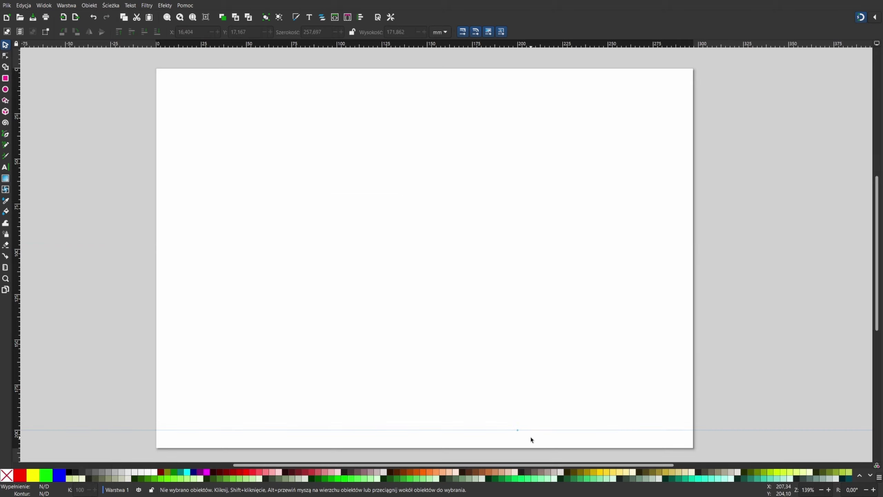
mouse_move(519, 431)
mouse_down()
mouse_move(467, 381)
mouse_move(349, 206)
mouse_move(391, 230)
mouse_up()
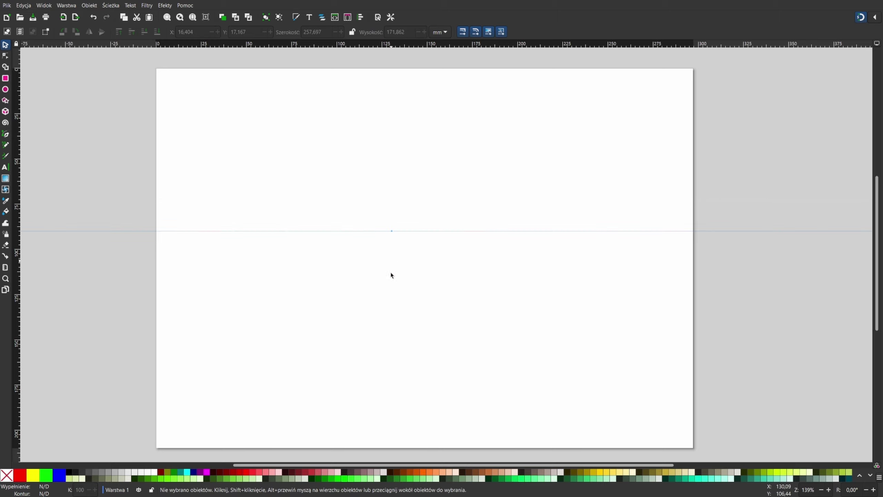
Shift the guide 10 mm with Zmiana względna to about 100 mm, then reopen its properties.
double_click(392, 231)
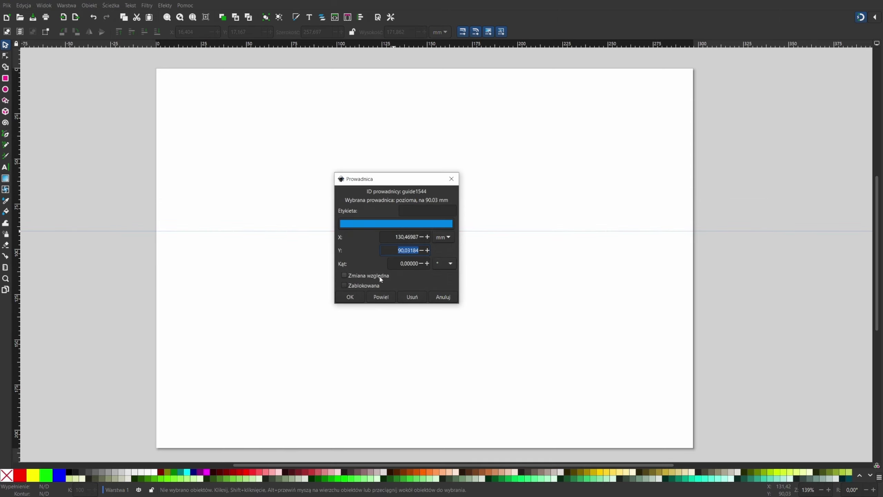
click(373, 276)
click(398, 242)
key(Tab)
drag(383, 178, 481, 274)
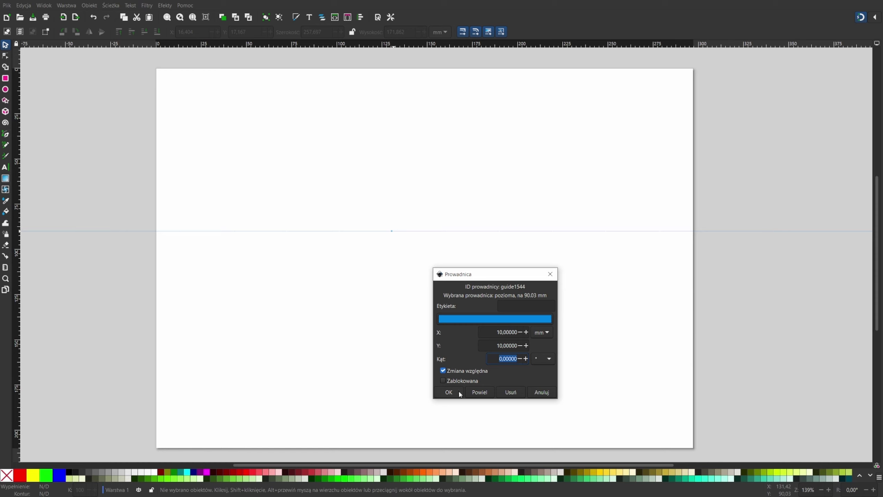
click(459, 392)
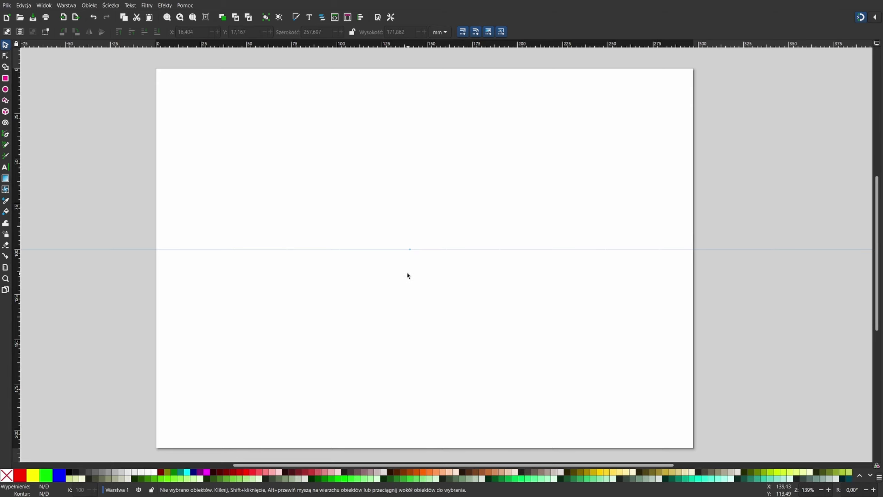
double_click(412, 249)
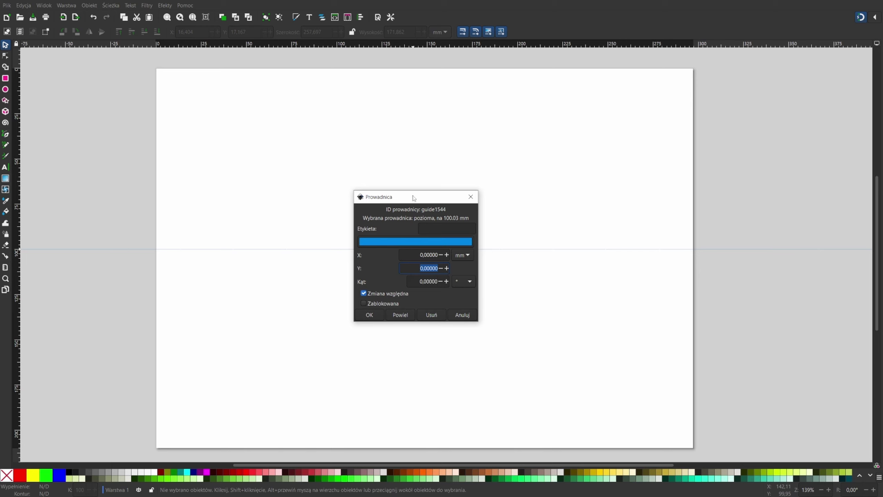
drag(414, 197, 457, 285)
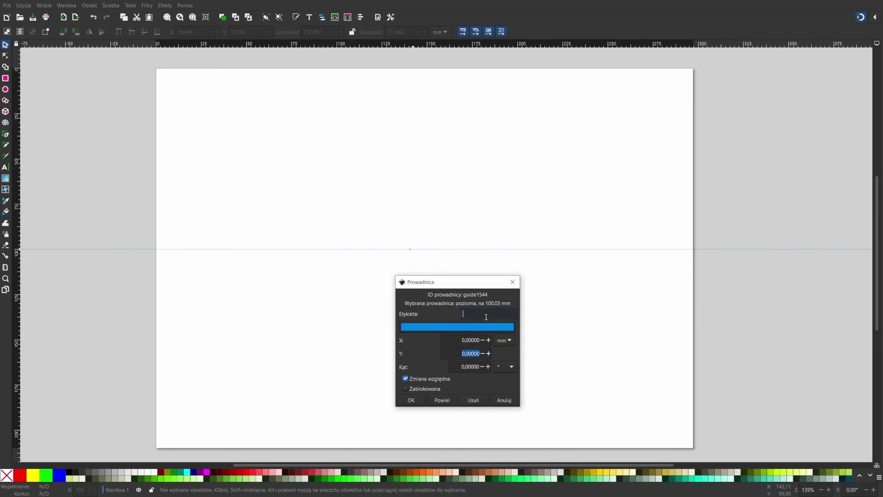
Label the horizontal guide 'Pozioma' and confirm the label.
text(Pozioma)
click(411, 400)
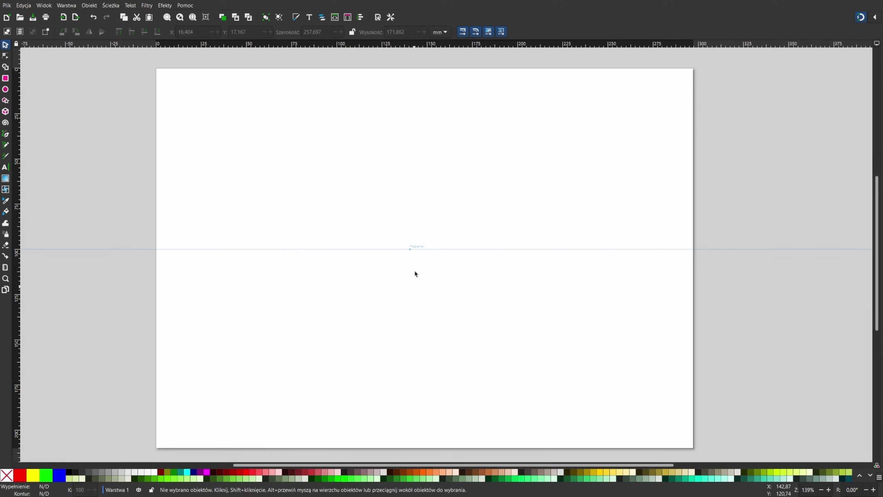
double_click(411, 249)
drag(417, 201, 457, 273)
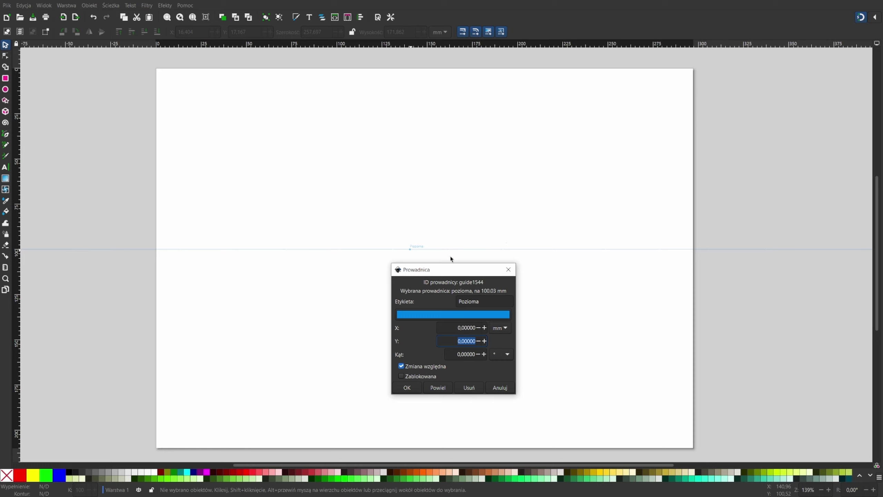
click(509, 269)
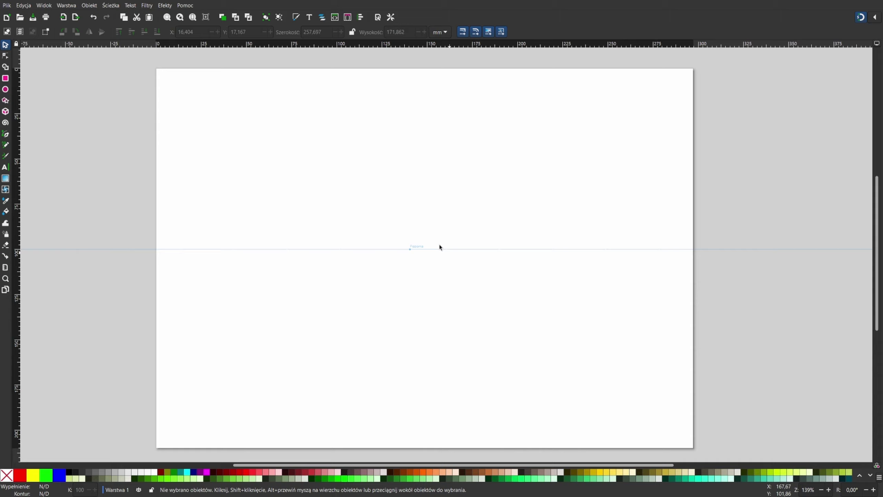
Duplicate the guide with Powiel and drag the copy lower on the page.
double_click(414, 249)
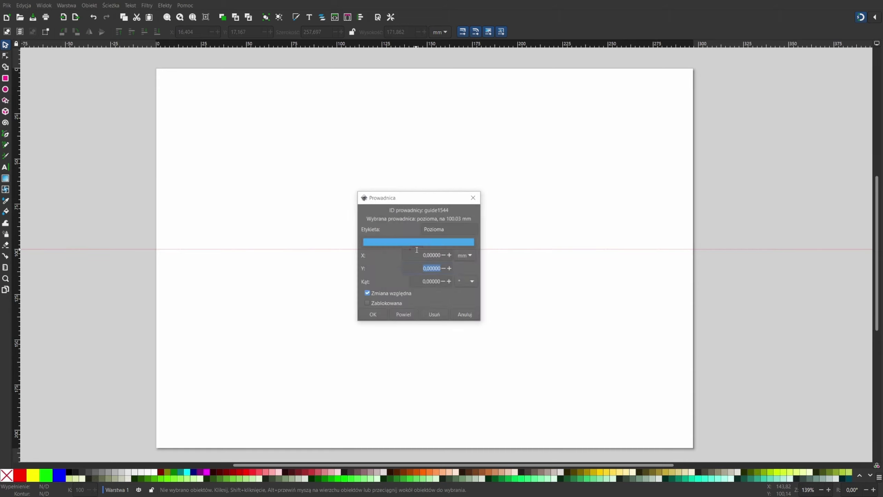
click(407, 315)
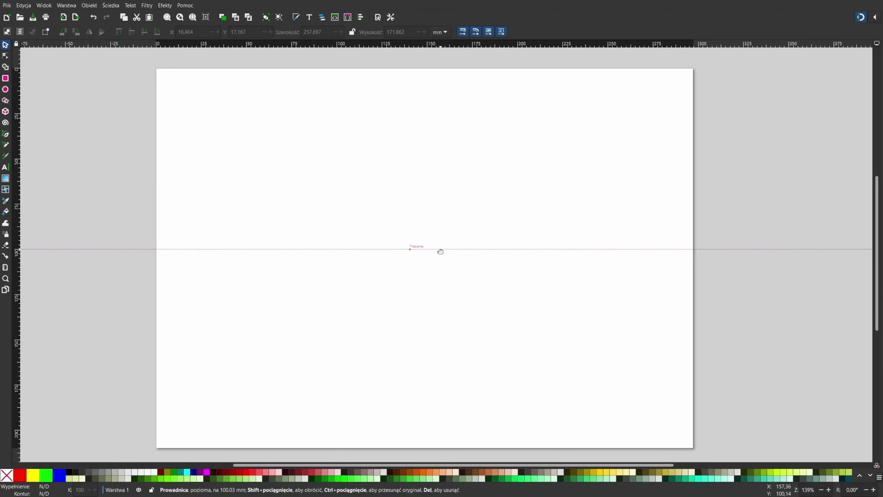
drag(440, 249, 443, 354)
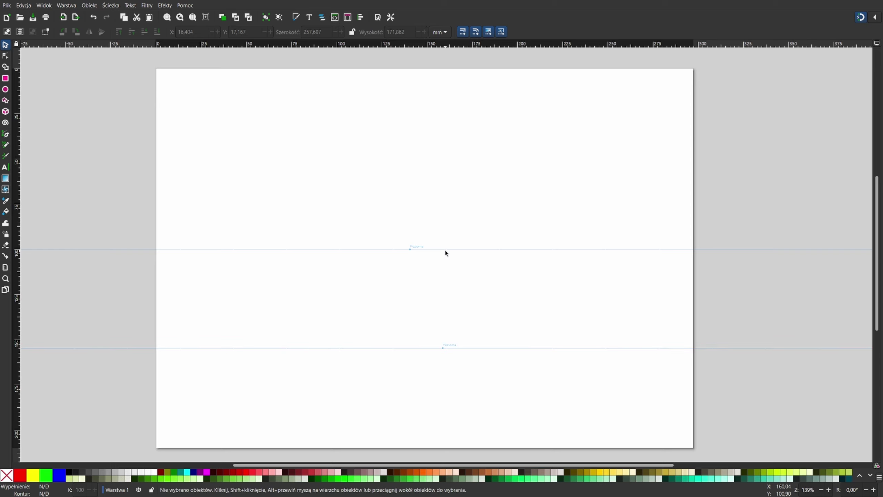
Relabel the upper guide 'Pionowa', set its angle to 90 and its colour to green.
double_click(446, 249)
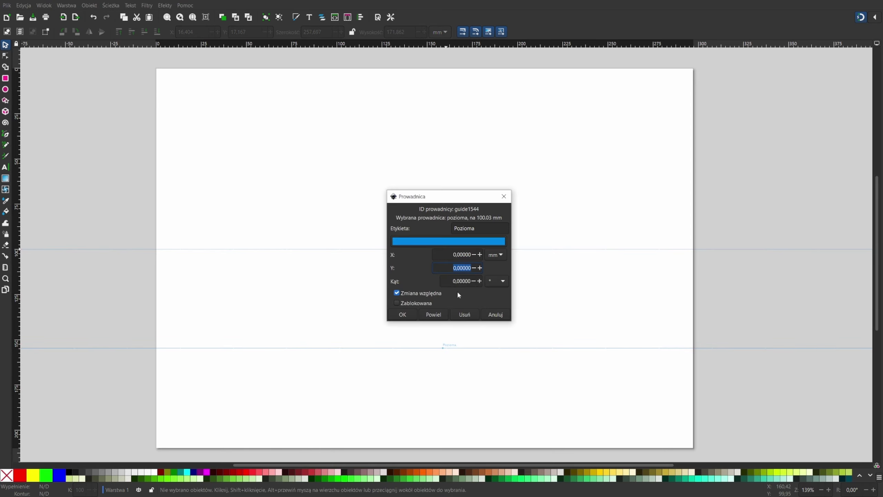
double_click(466, 228)
text(Pionowa)
double_click(459, 281)
text(90)
click(470, 242)
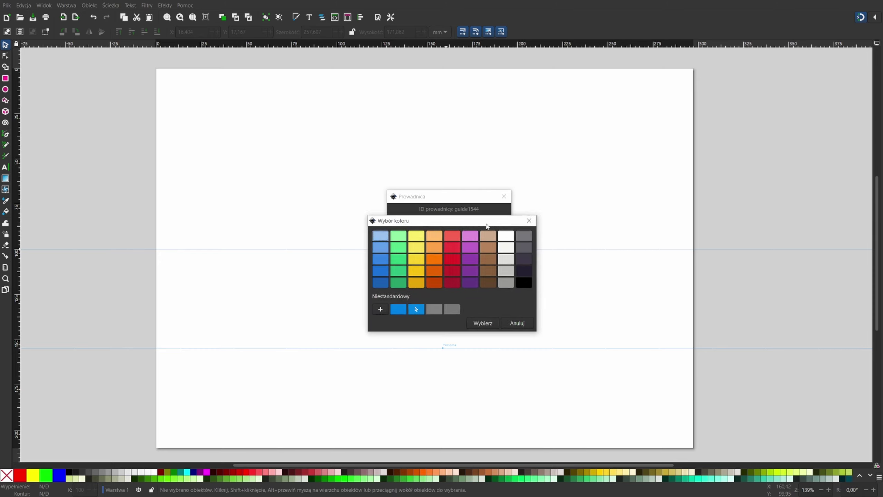
drag(513, 215, 523, 266)
click(406, 316)
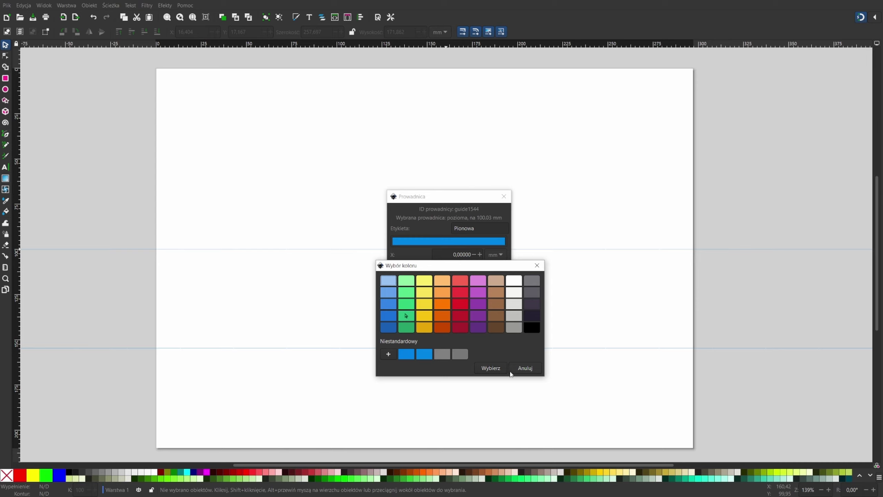
click(499, 367)
click(408, 315)
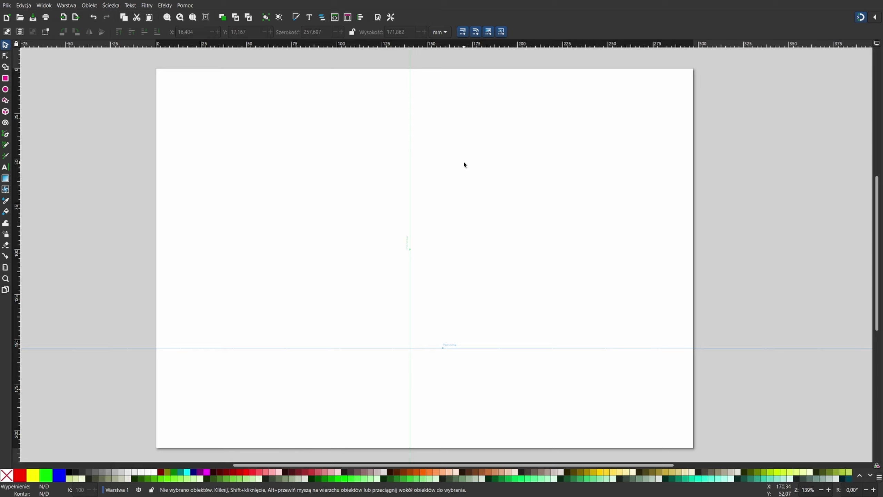
Lock the green vertical Pionowa guide by ticking Zablokowana in its properties.
double_click(410, 250)
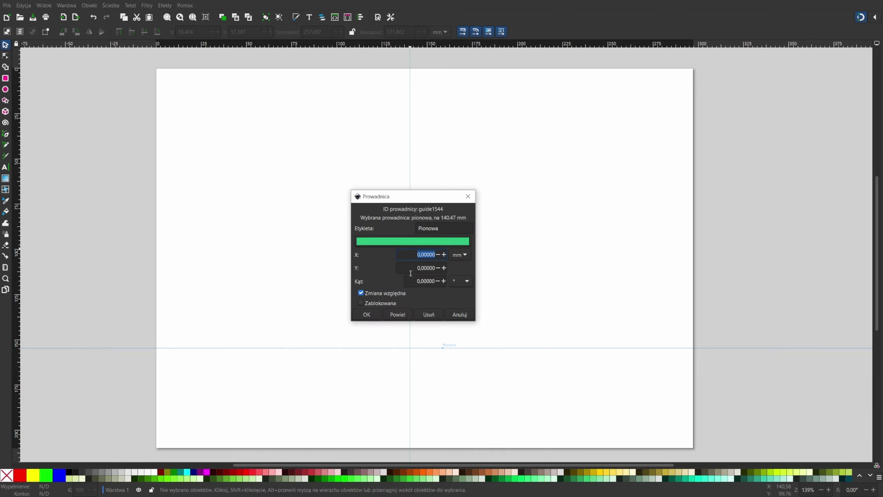
click(388, 306)
click(367, 314)
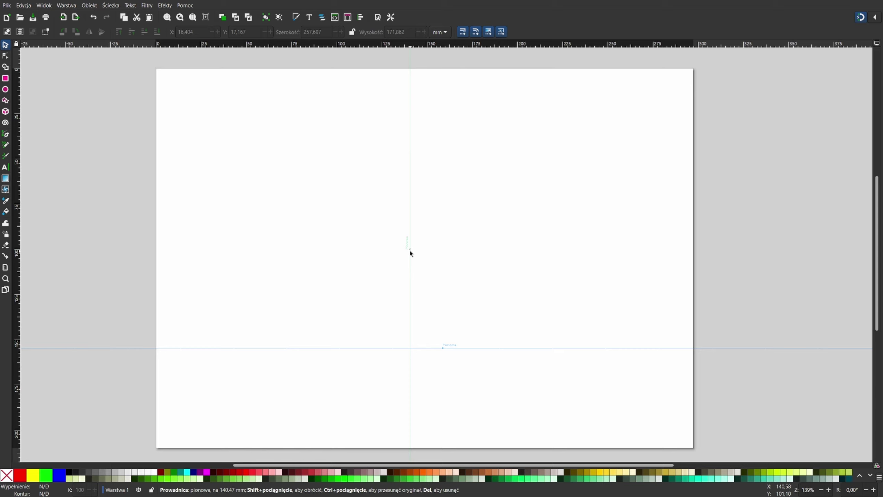
Toggle the global guide lock on and off, then drag the vertical guide further left.
click(16, 44)
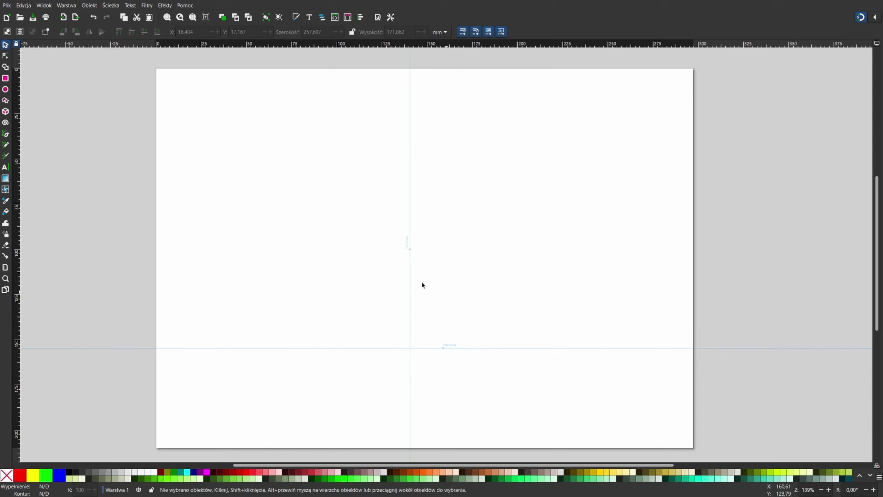
click(16, 44)
drag(409, 249, 387, 279)
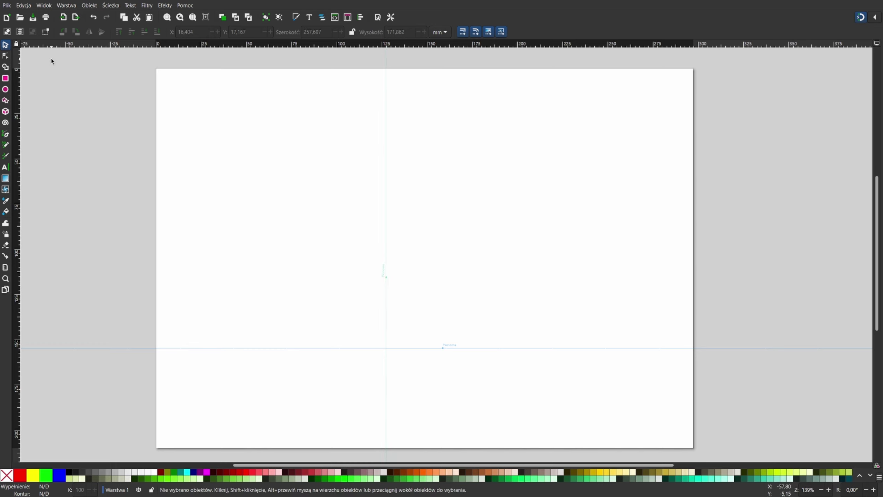
Add four guides along the page edges with Edycja > Utwórz prowadnice wokół strony.
click(23, 7)
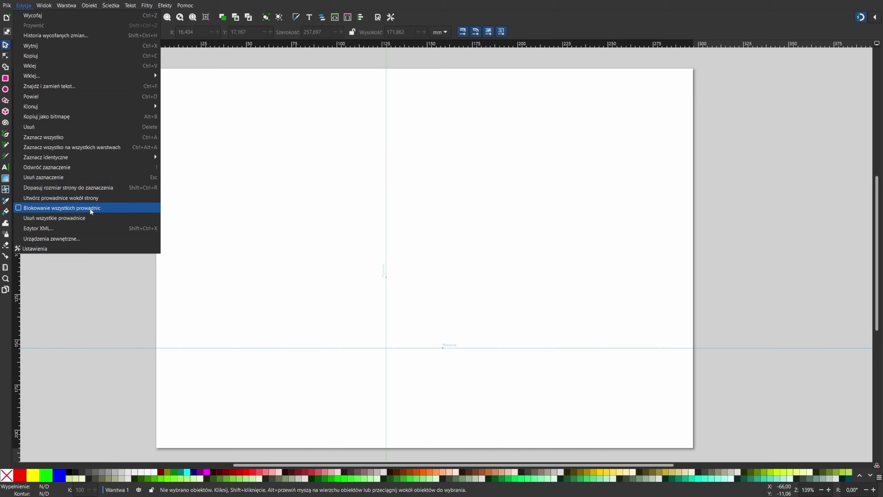
click(80, 201)
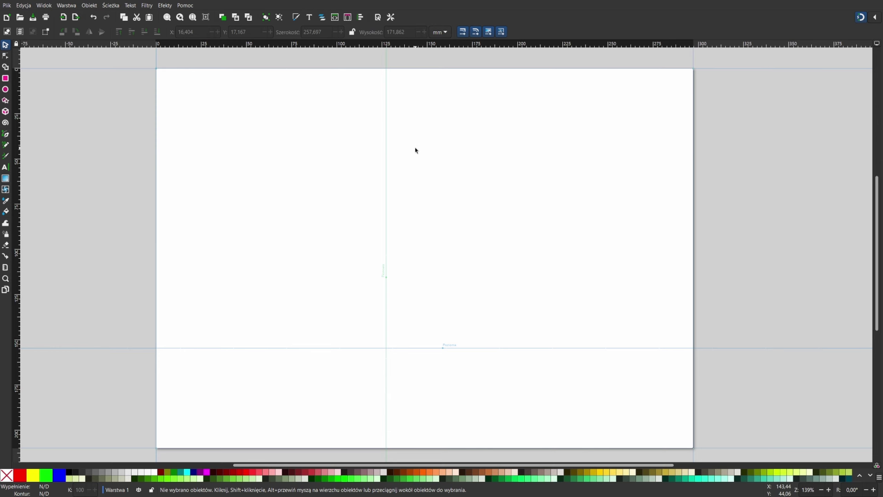
click(23, 5)
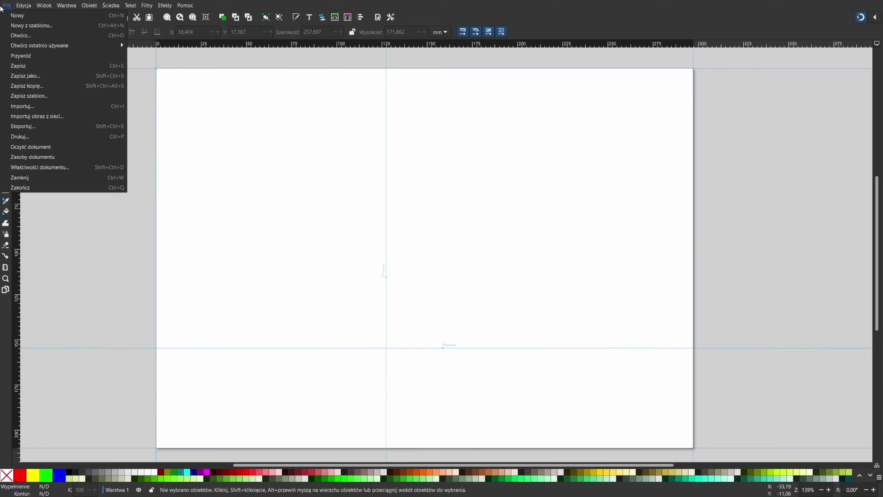
Open Właściwości dokumentu at the Prowadnice tab and toggle guide visibility off and on.
click(71, 167)
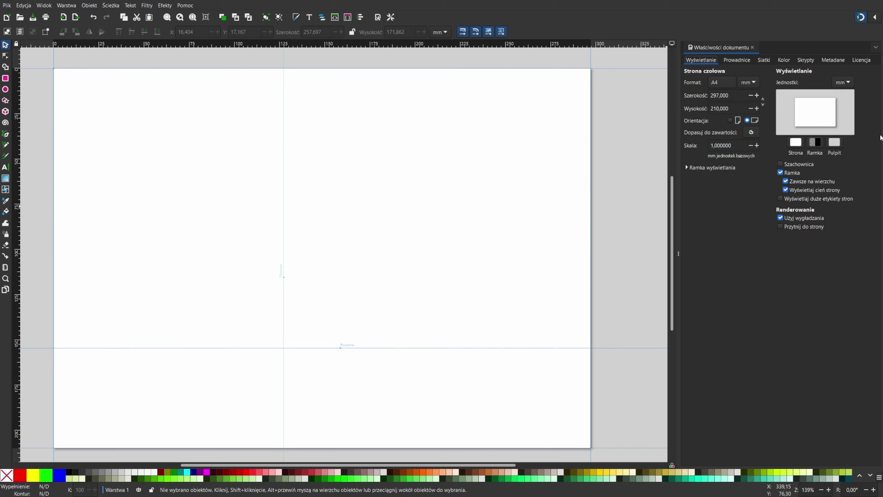
click(740, 61)
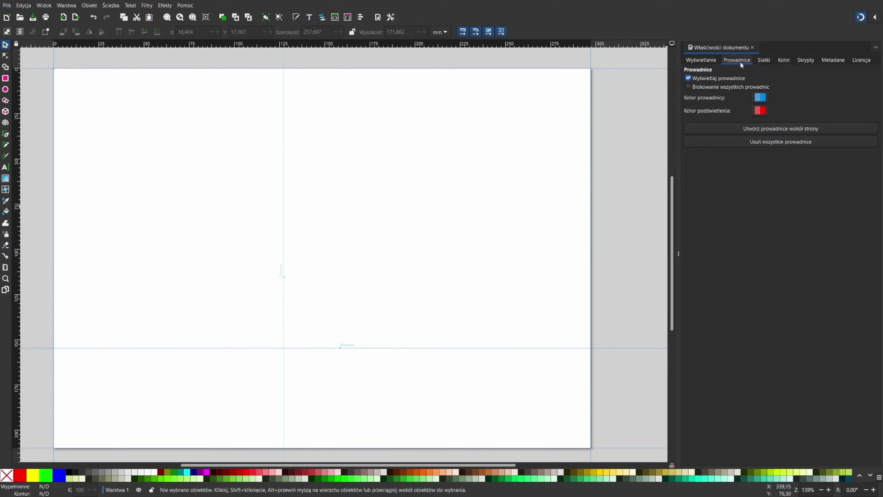
click(689, 79)
Hide and reshow the guides via the Widok menu, the properties checkbox and Shift+|.
click(45, 5)
click(55, 85)
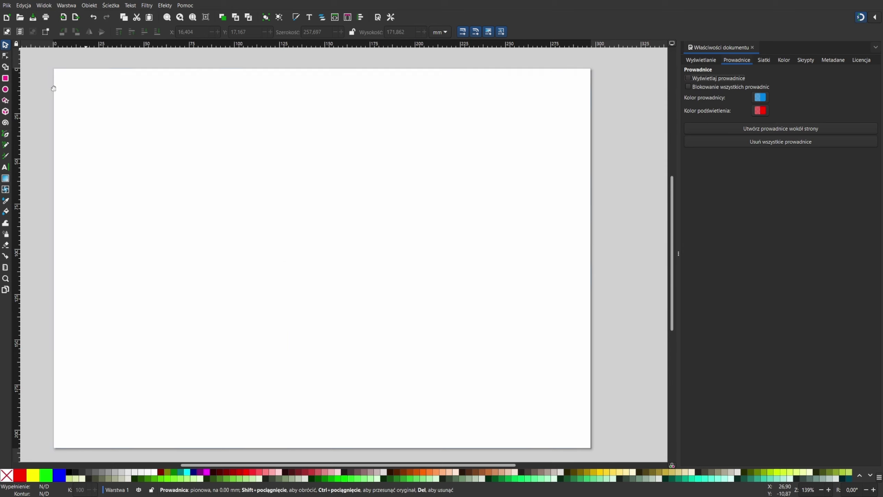
click(43, 5)
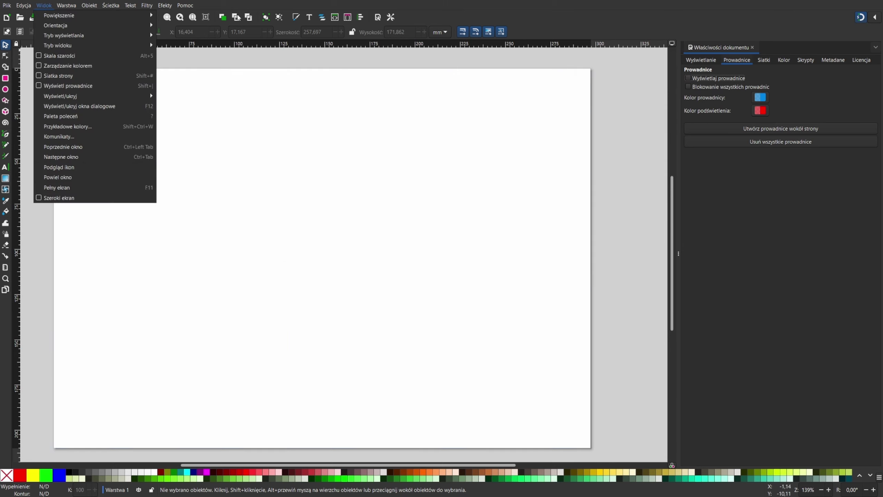
click(353, 3)
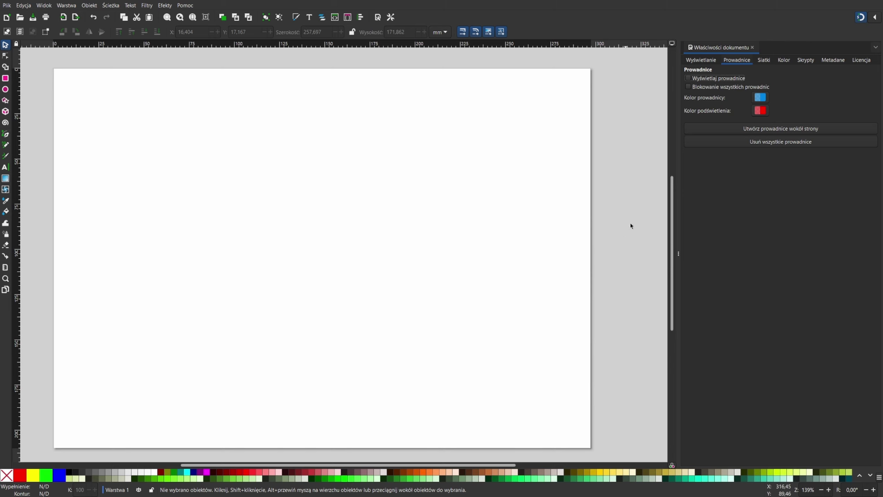
click(711, 82)
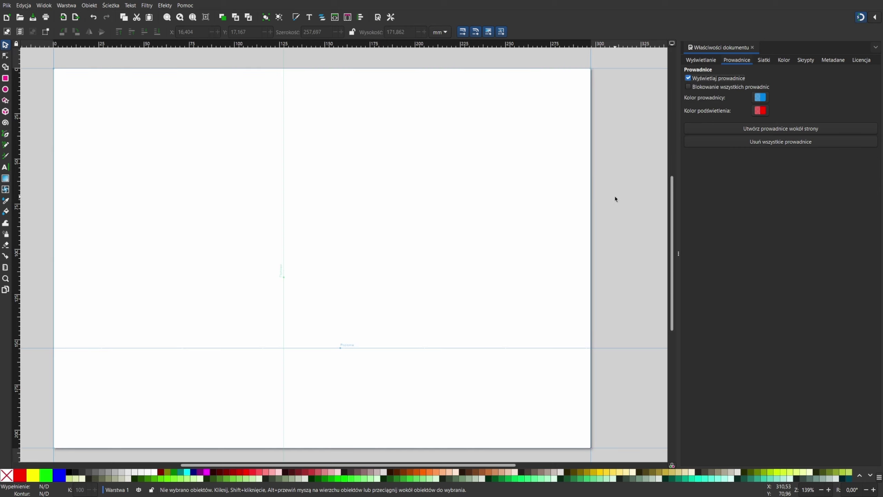
key(shift+bar)
key(shift+bar)
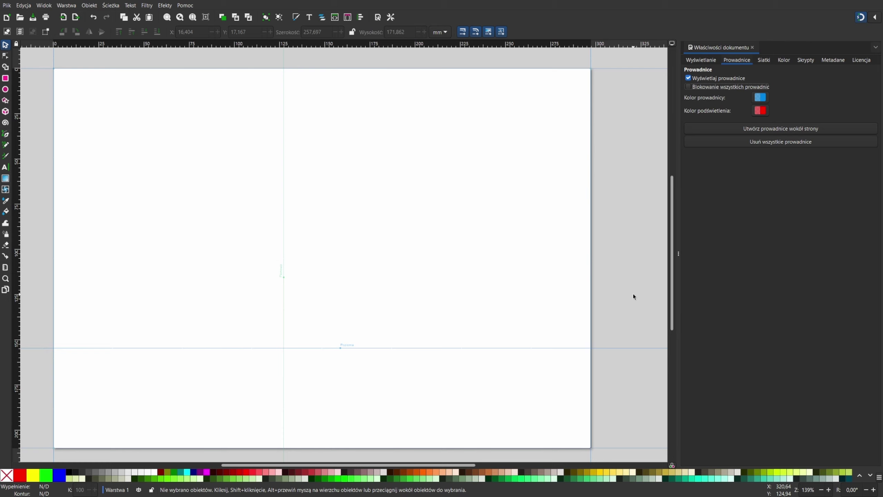
click(760, 97)
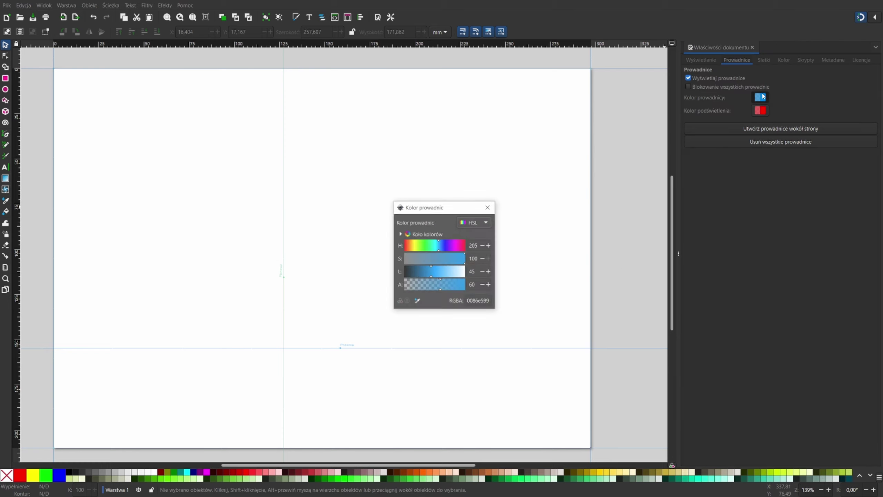
drag(439, 246, 395, 278)
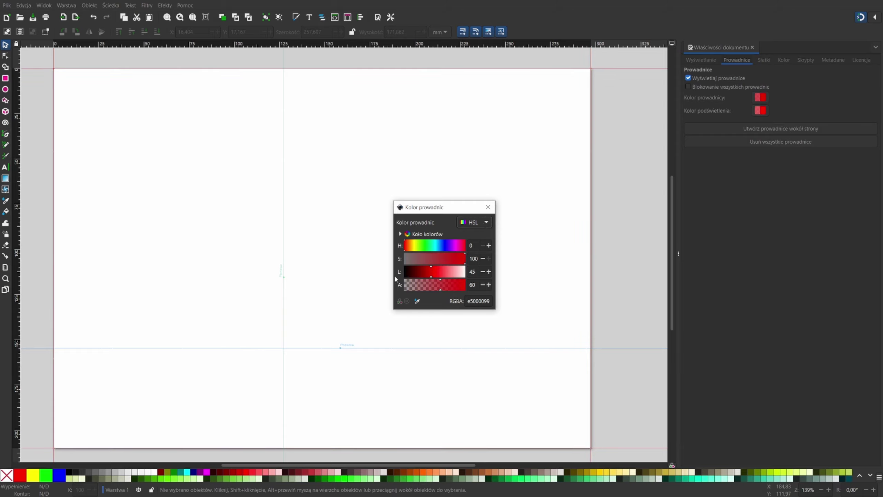
click(487, 206)
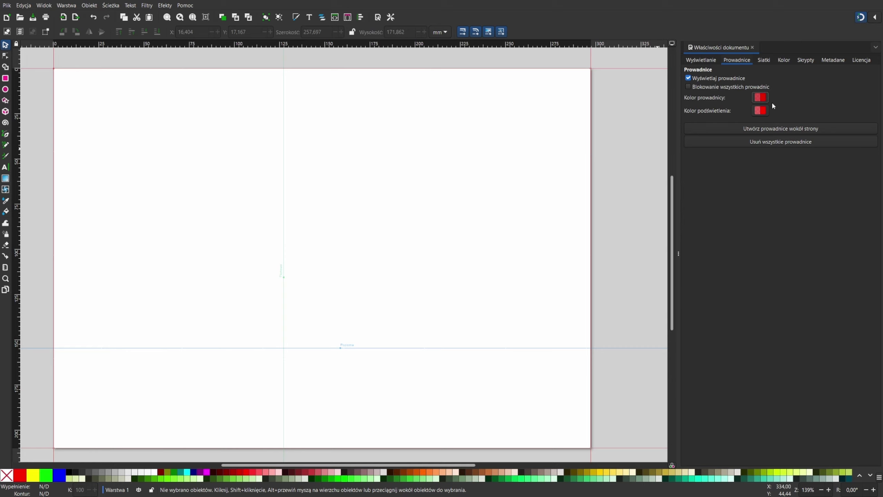
click(760, 98)
click(437, 246)
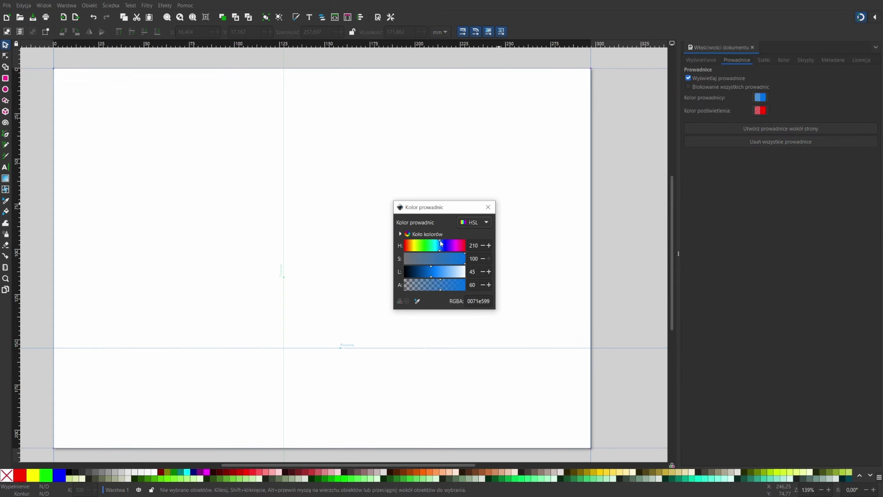
click(439, 246)
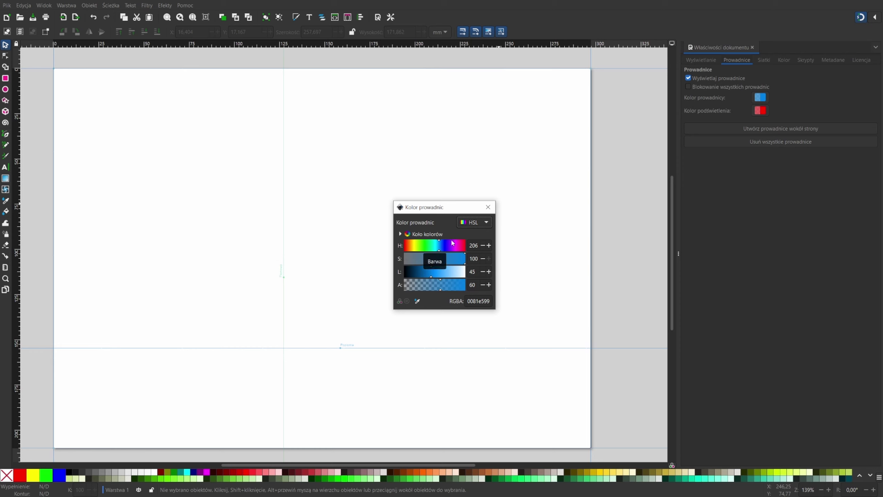
click(489, 206)
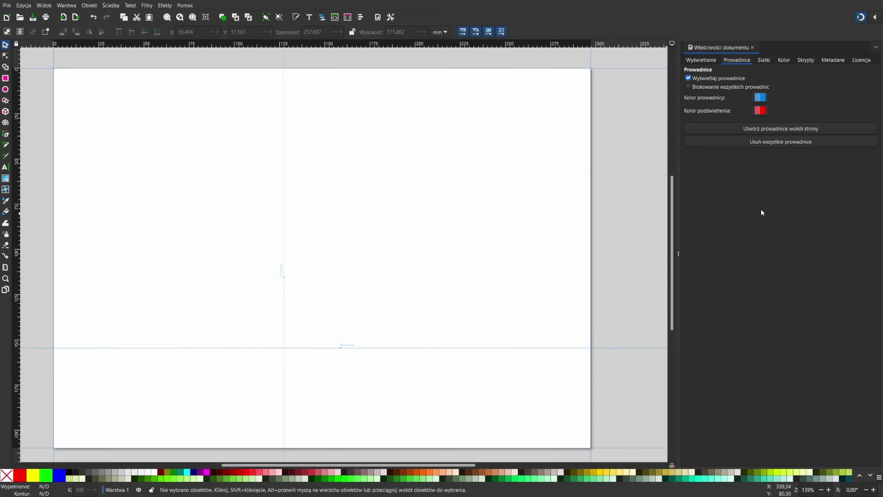
Delete every guide with Edycja > Usuń wszystkie prowadnice and close the document properties panel.
click(25, 6)
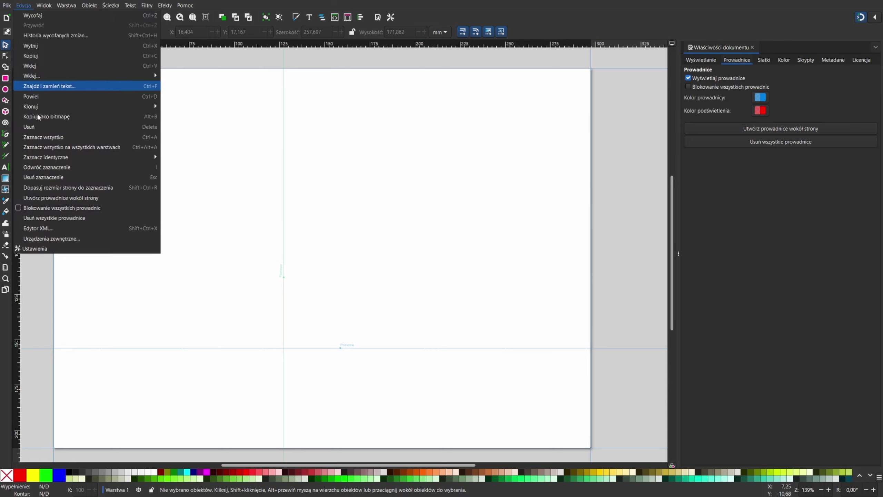
click(68, 218)
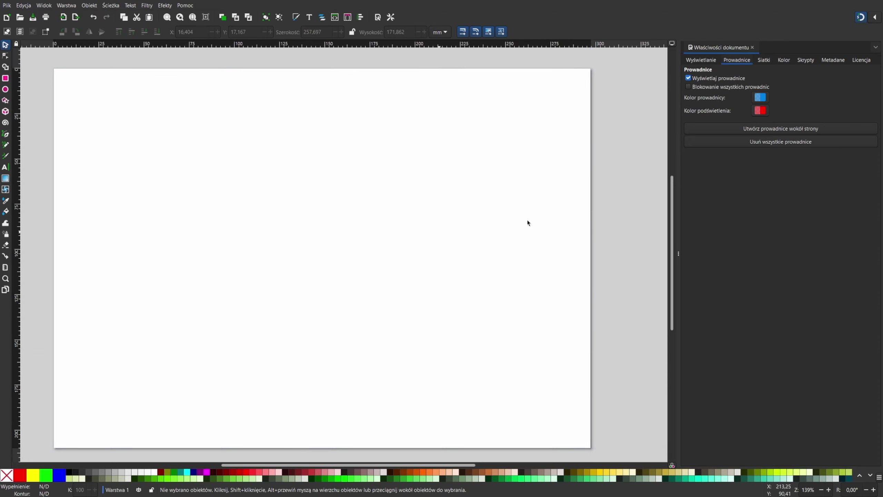
click(752, 47)
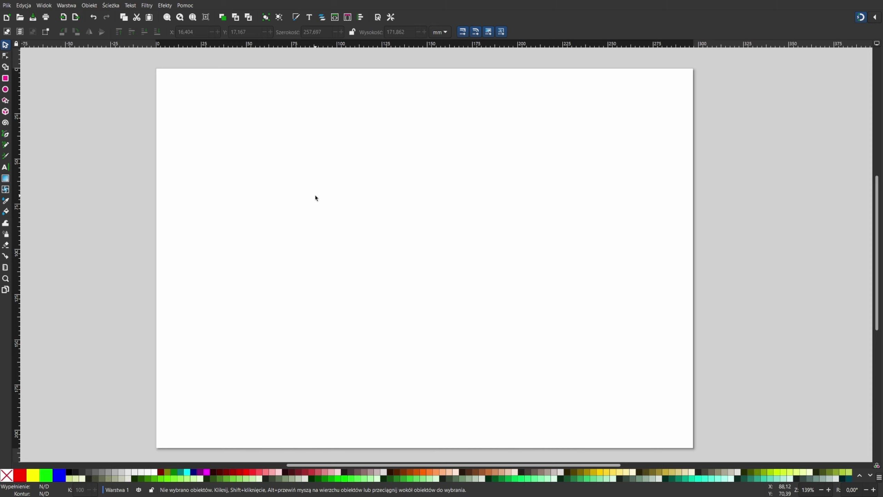
click(165, 6)
mouse_move(178, 36)
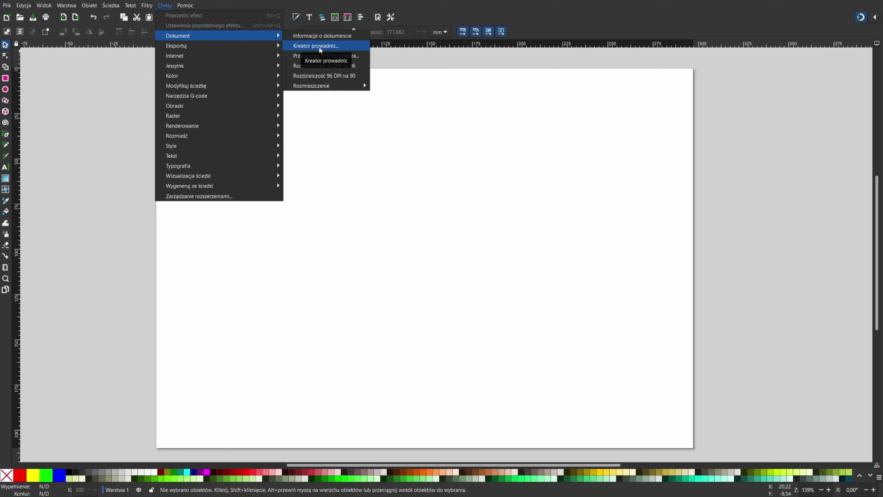
Apply a 20-column, 15-row regular guide grid with the Kreator prowadnic.
click(319, 50)
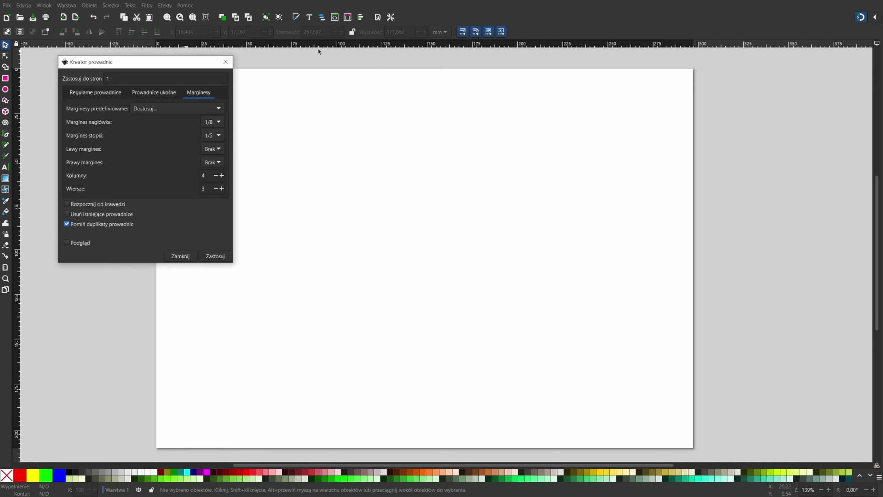
drag(143, 66, 442, 153)
click(388, 181)
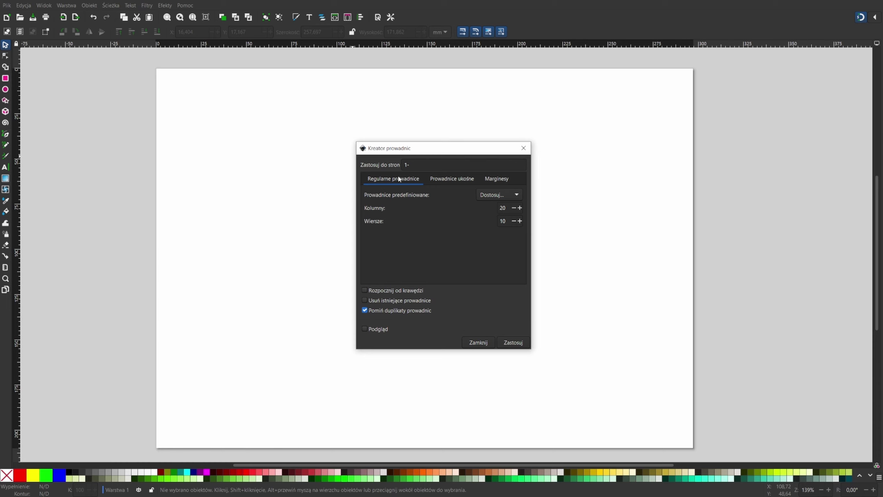
click(509, 198)
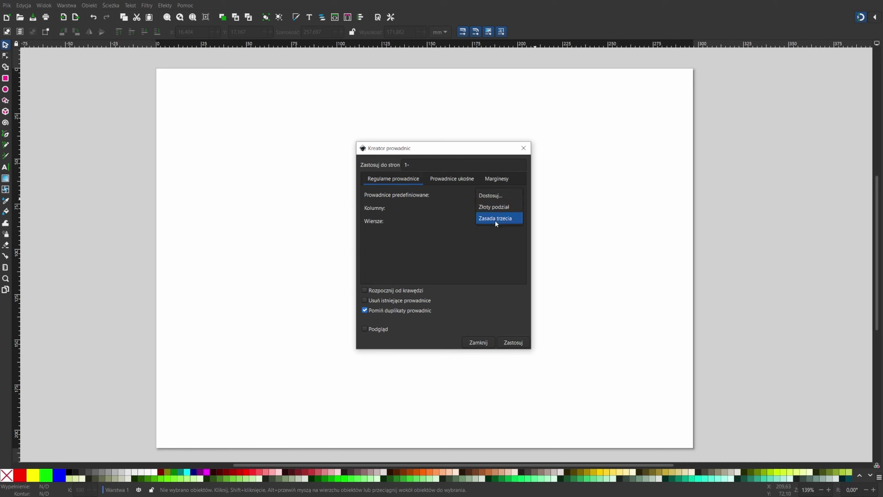
click(498, 196)
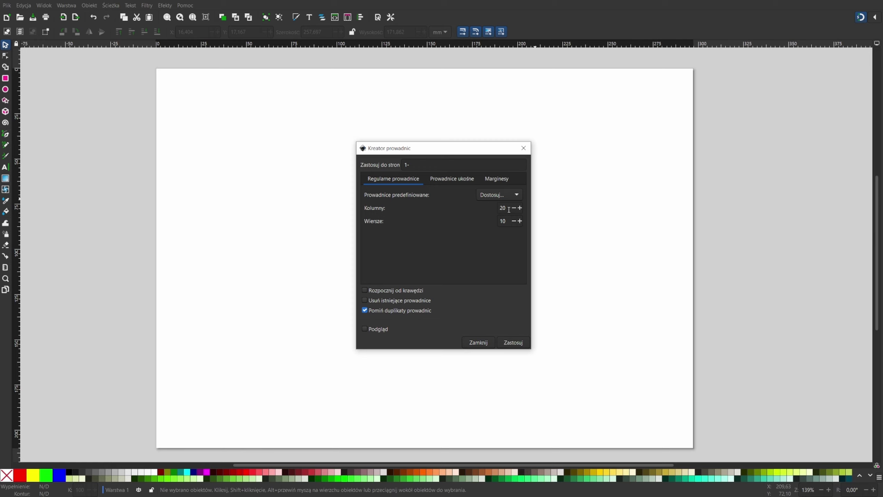
drag(509, 210, 437, 202)
text(15)
click(517, 339)
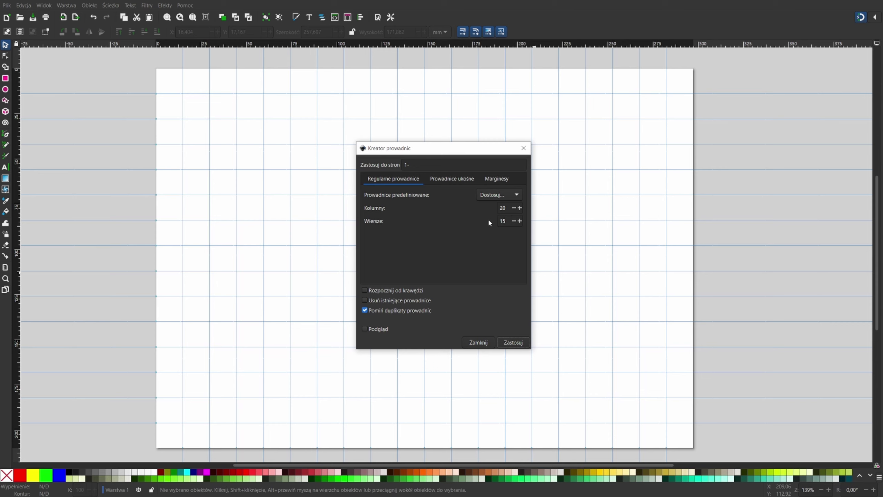
Replace the existing guides with a 10-column, 7-row grid using Usuń istniejące prowadnice.
click(365, 300)
double_click(503, 208)
text(1)
text(0)
key(Tab)
text(7)
click(516, 342)
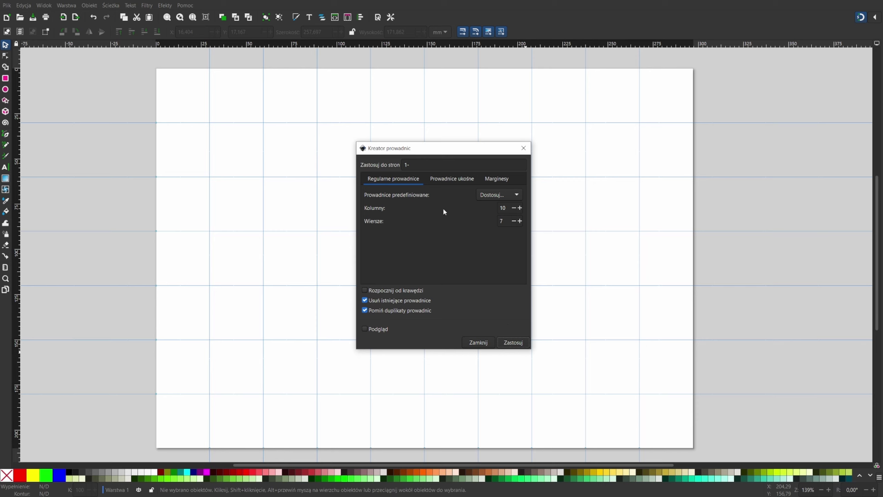
click(448, 180)
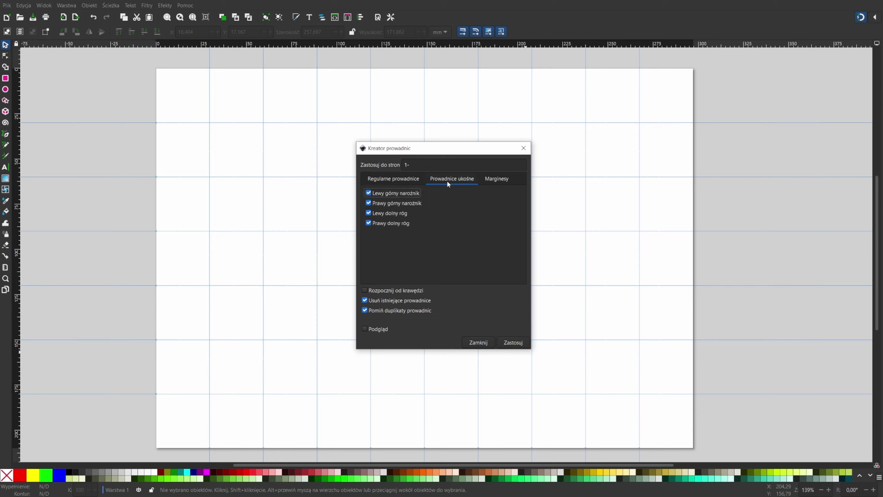
Apply diagonal guides from all four page corners, replacing the grid.
click(400, 195)
click(395, 194)
click(509, 344)
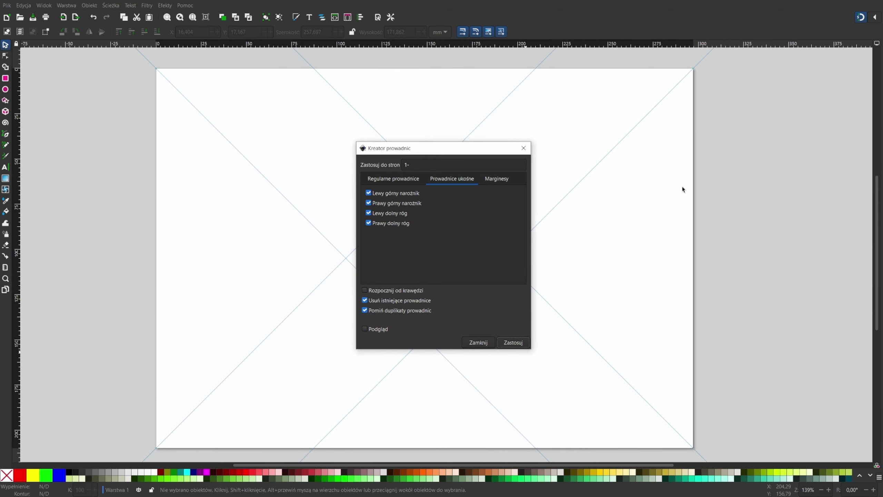
Close and reopen the guide creator with Alt+Shift+Q, showing its Marginesy settings.
click(524, 148)
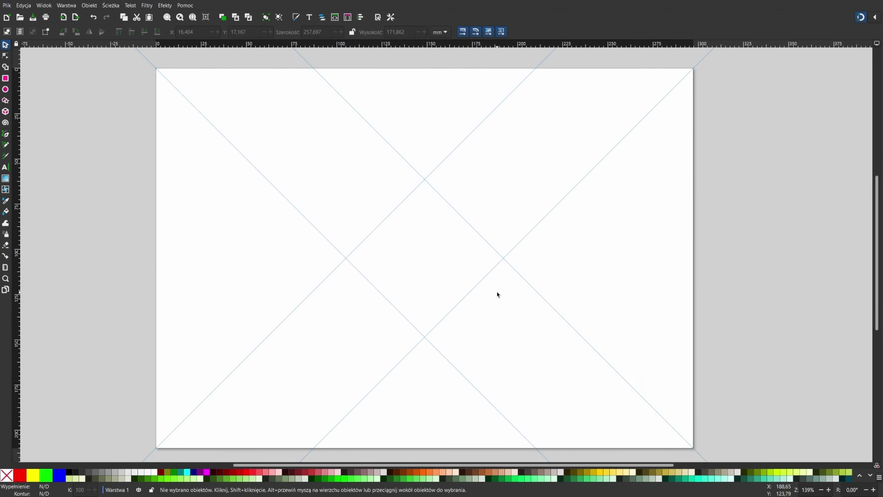
key(alt+shift+q)
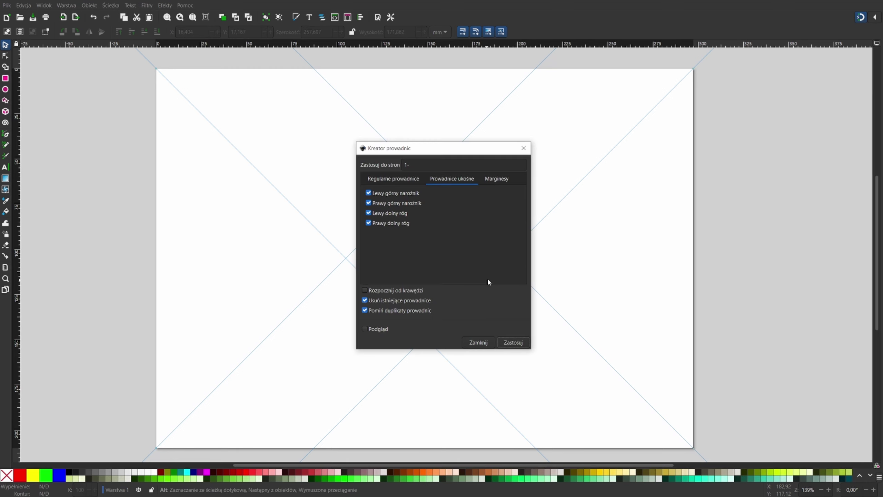
click(499, 184)
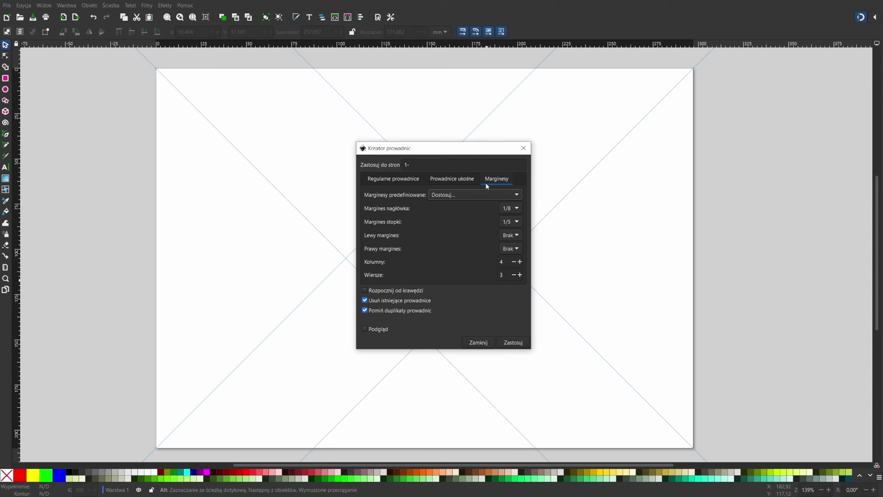
Generate margin guides with header and footer 1/10, left 1/3 and right 1/8.
click(516, 209)
click(516, 191)
click(515, 210)
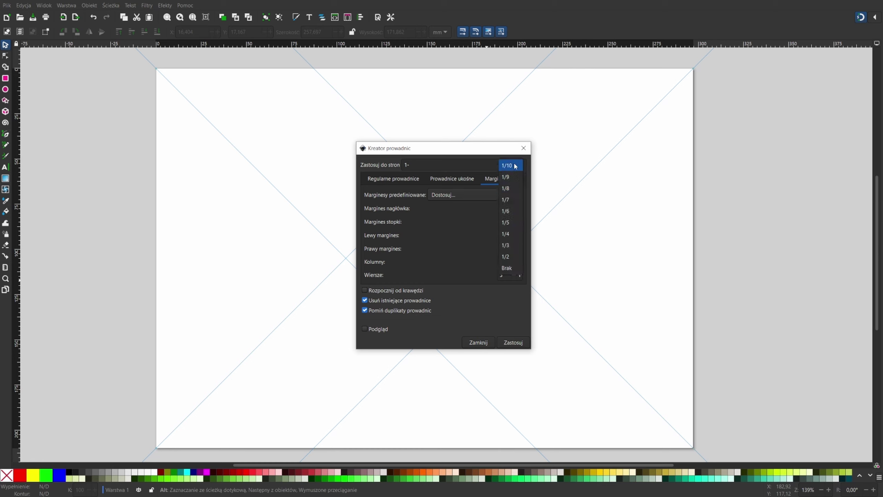
click(514, 166)
click(505, 236)
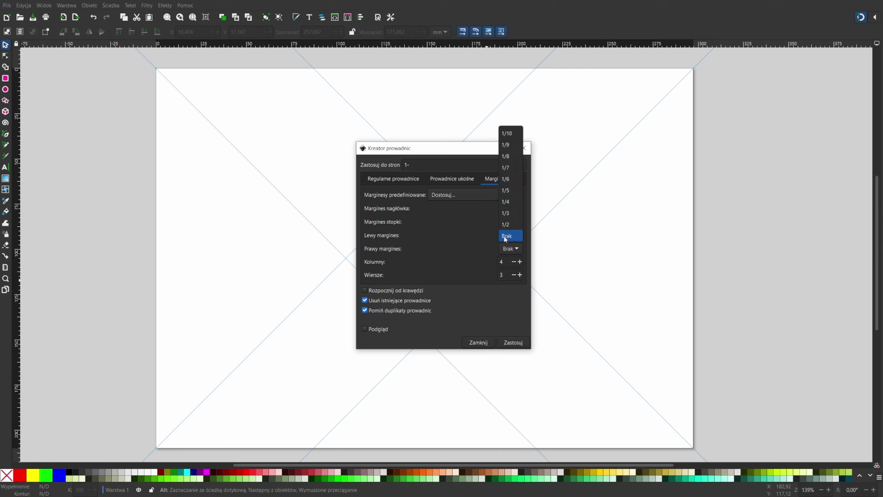
click(506, 213)
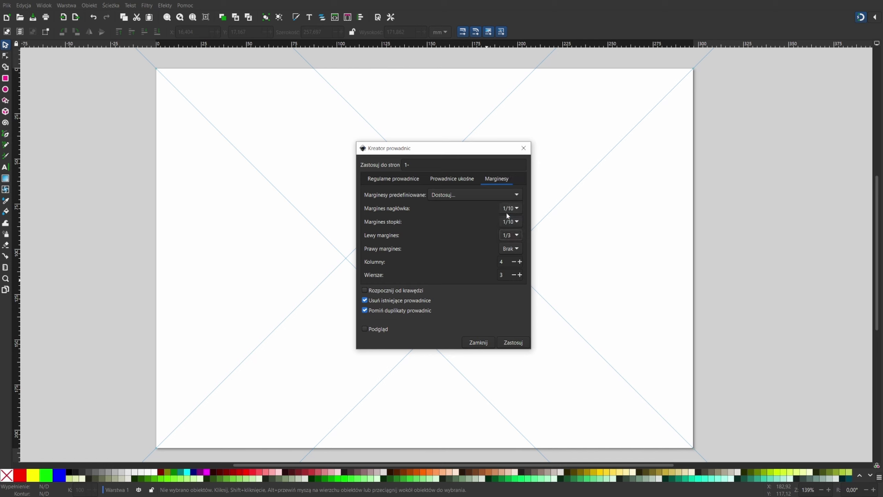
click(513, 249)
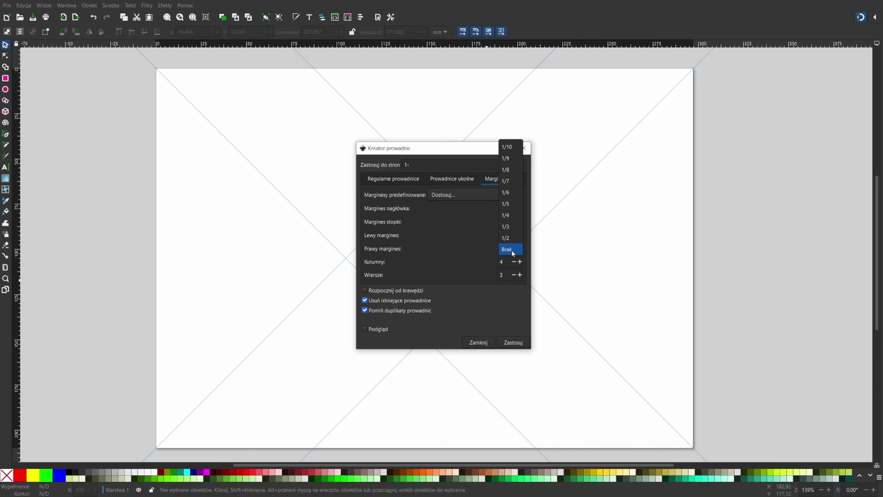
click(516, 169)
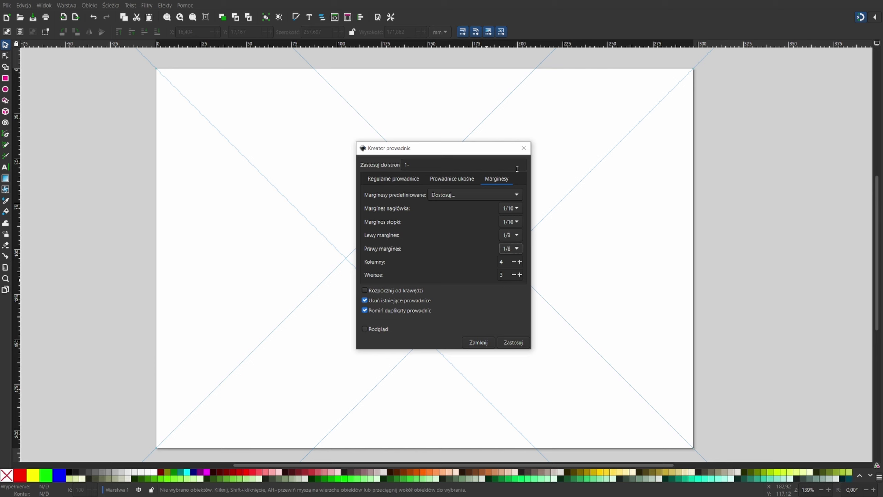
click(512, 343)
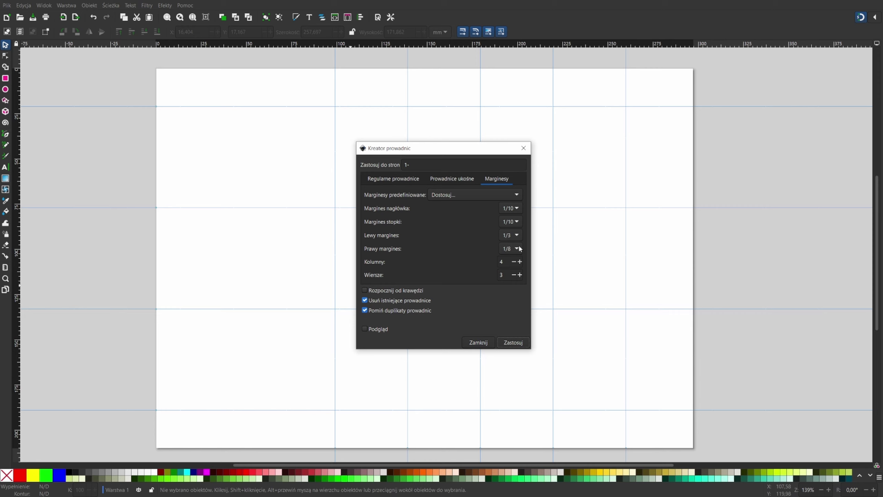
Reapply the margin guides and close the guide creator.
key(Tab)
click(514, 342)
click(524, 149)
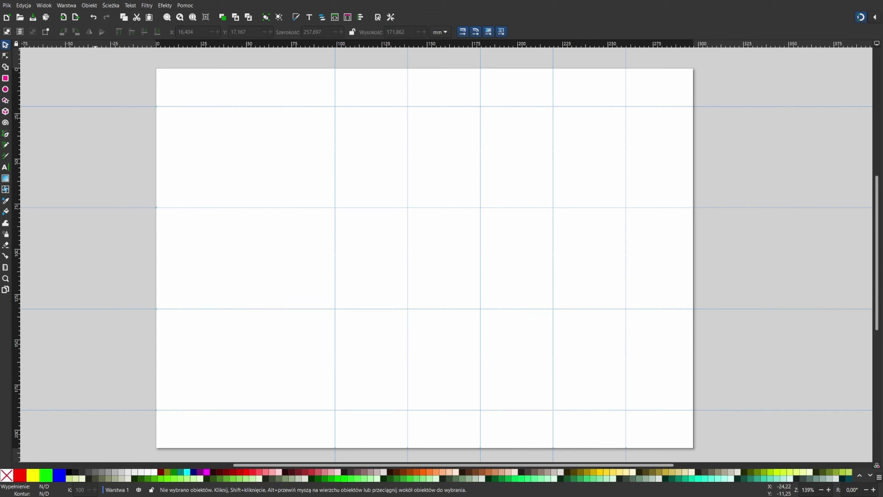
click(23, 5)
Clear all guides and draw a red seven-cornered polygon on the page.
click(52, 218)
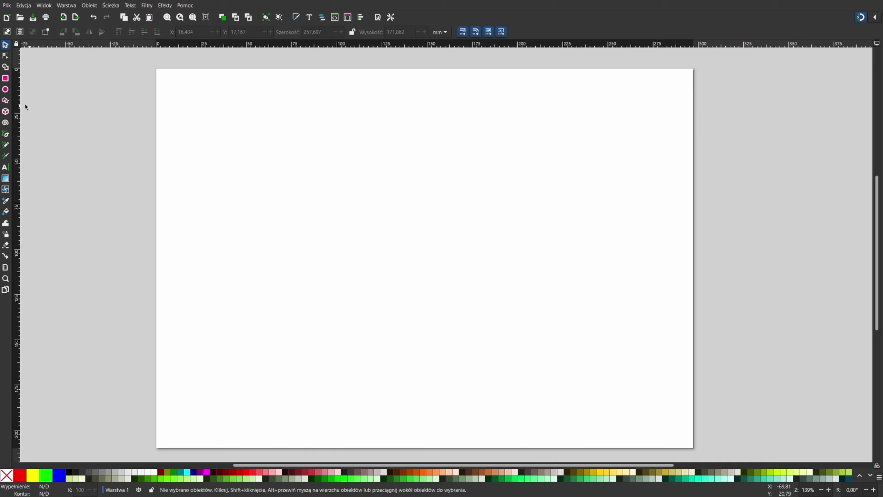
click(6, 101)
click(95, 31)
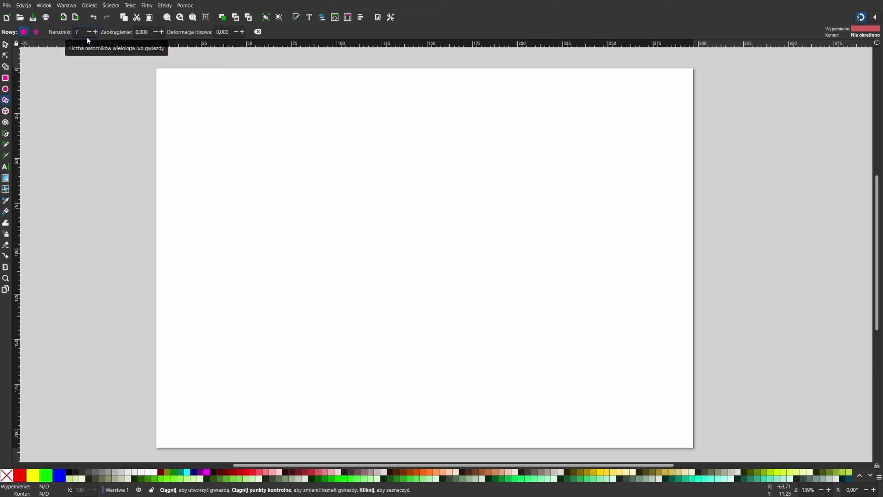
click(34, 32)
click(24, 32)
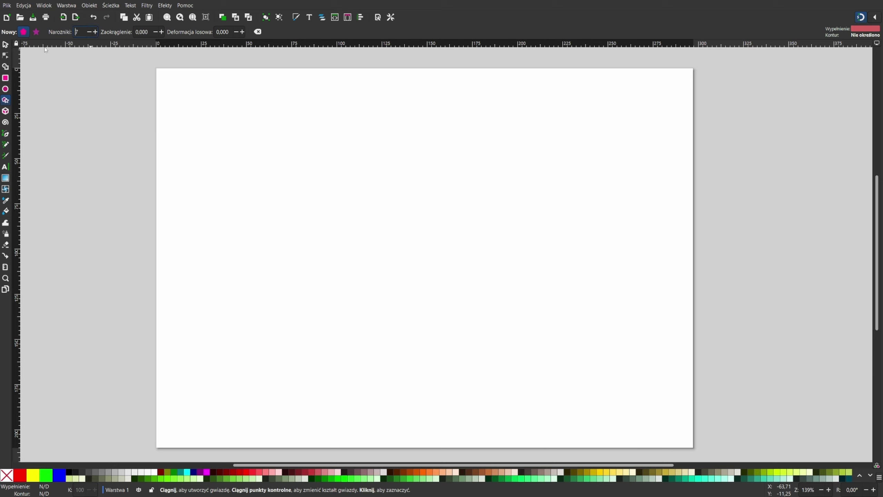
mouse_move(337, 238)
mouse_down()
mouse_move(413, 184)
mouse_move(418, 190)
mouse_up()
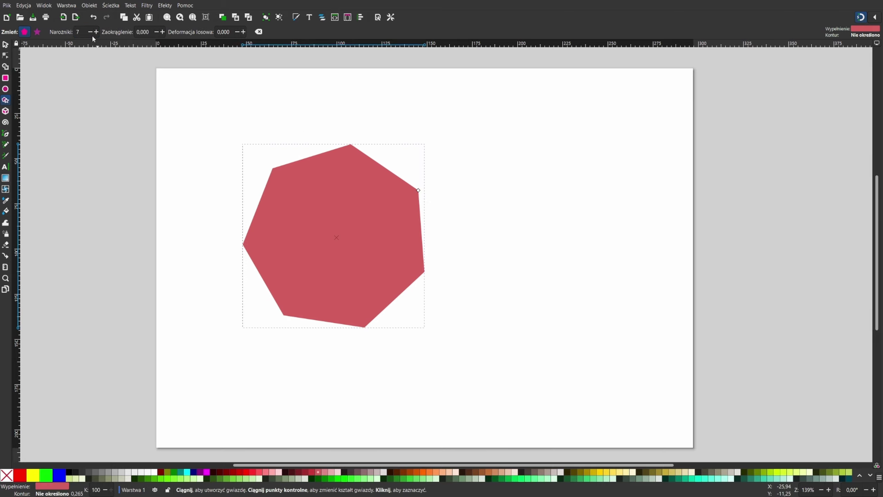
click(89, 5)
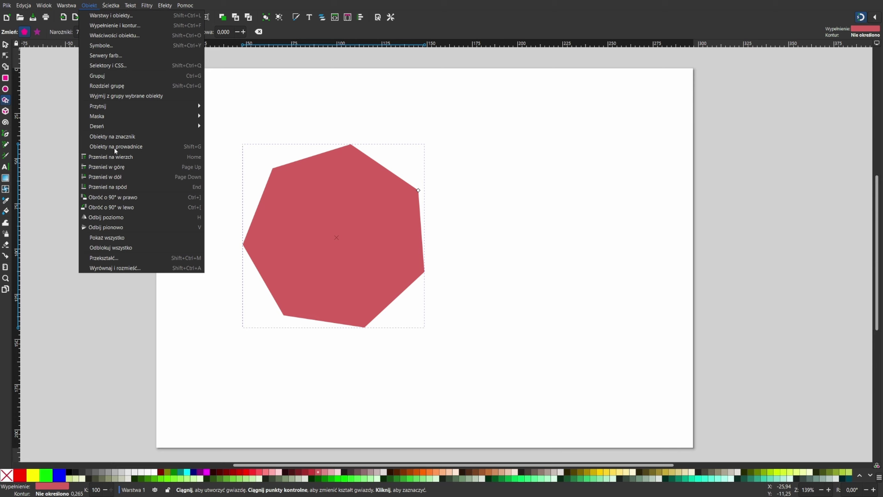
Convert the heptagon with Obiekty na prowadnice, undo it with Ctrl+Z, and reselect the heptagon.
click(115, 147)
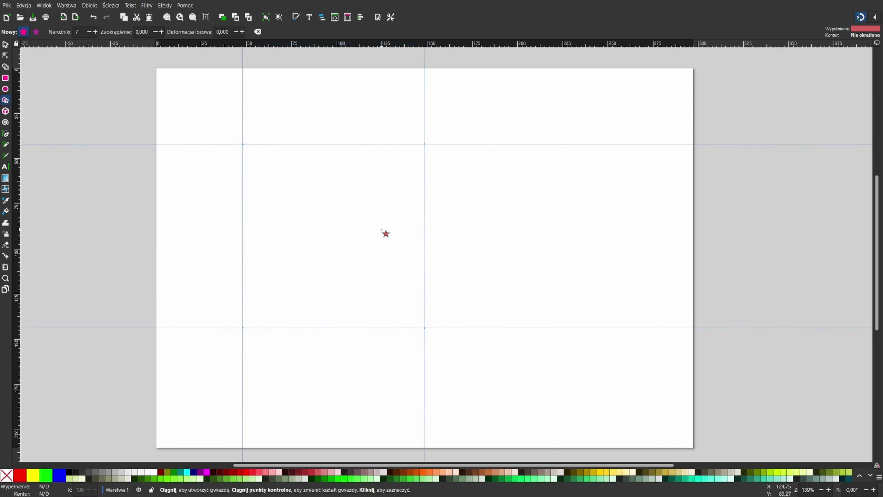
key(ctrl)
key(ctrl+z)
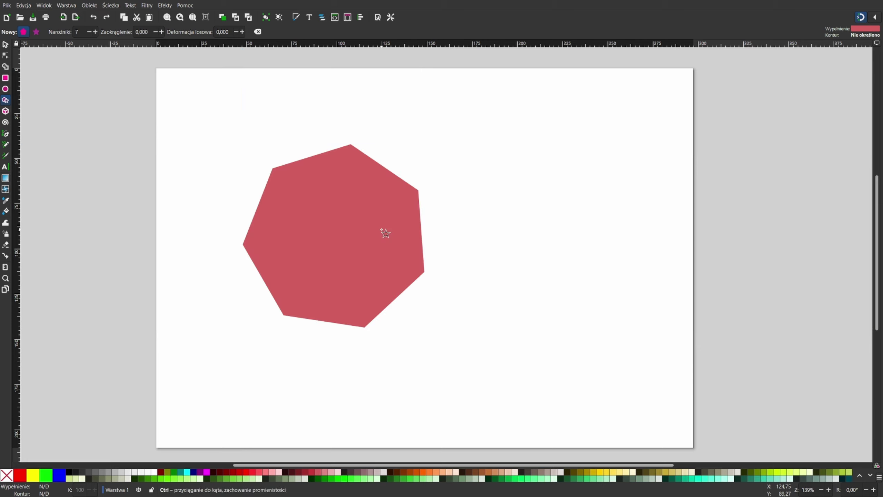
click(327, 186)
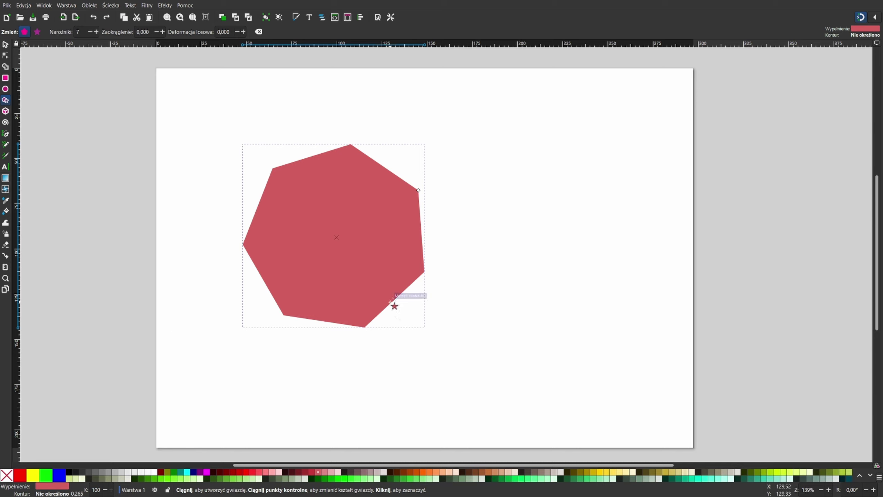
click(6, 56)
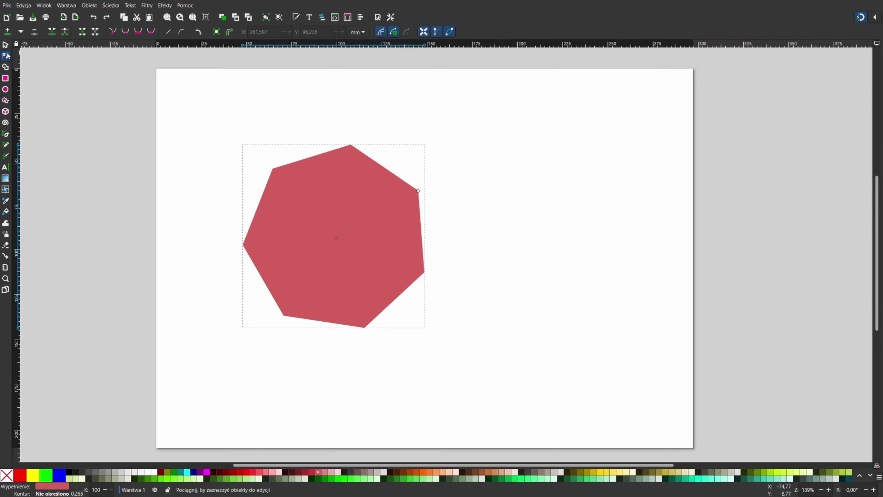
Convert the red heptagon into a plain path with Ścieżka > Obiekt w ścieżkę.
click(216, 31)
click(113, 5)
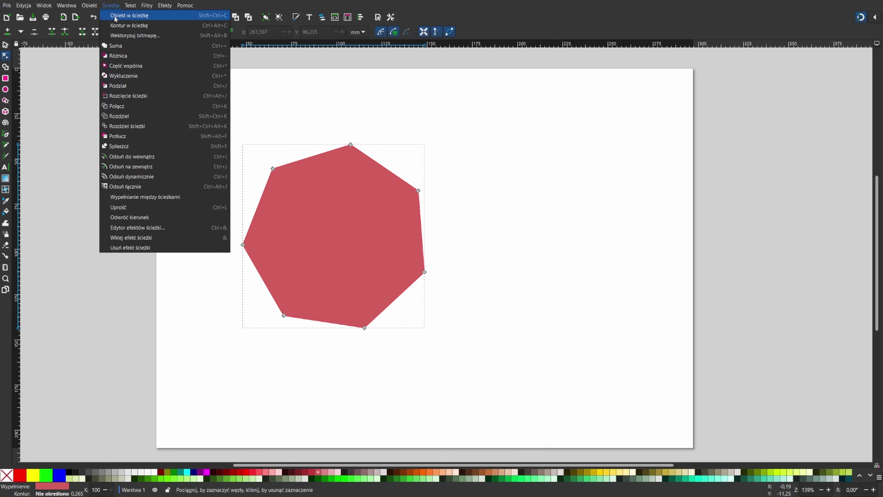
click(115, 16)
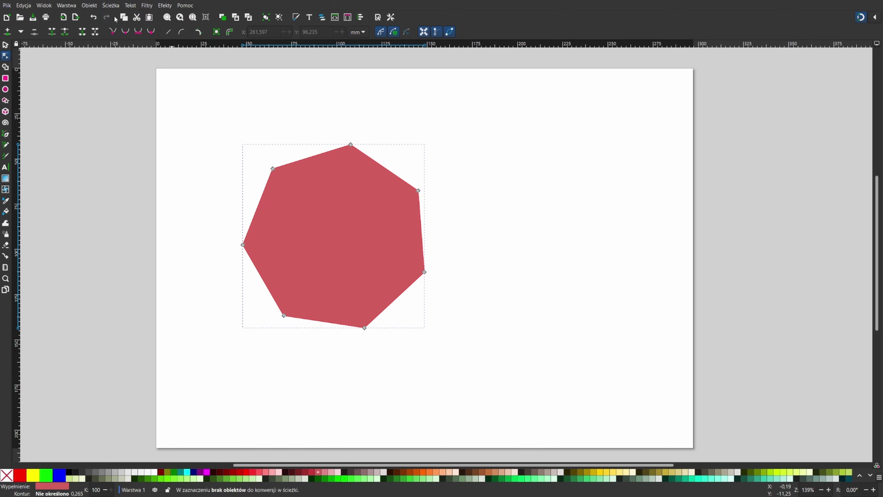
Try turning the heptagon into guides, undo it, and select it whole with the Selector.
click(89, 5)
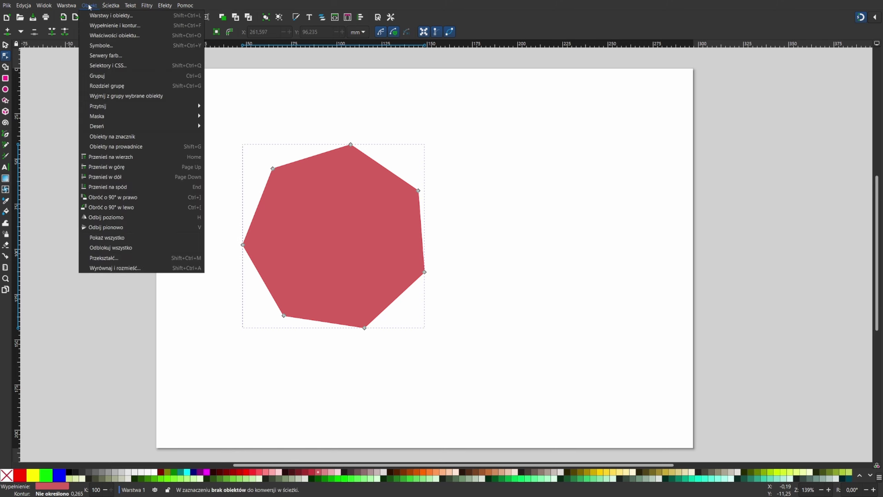
click(129, 150)
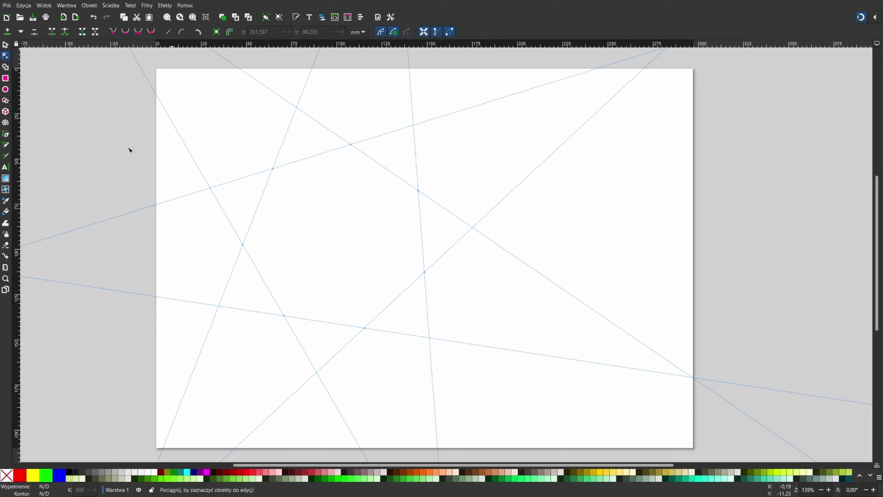
key(ctrl+z)
click(319, 250)
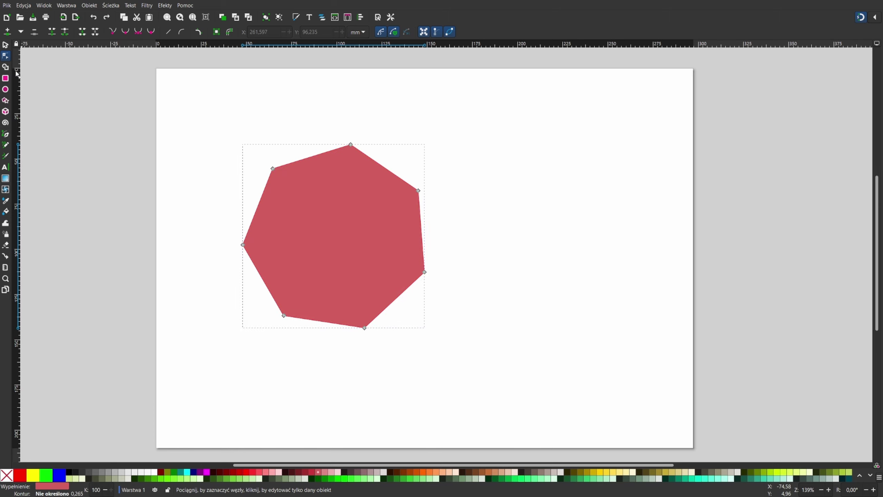
key(s)
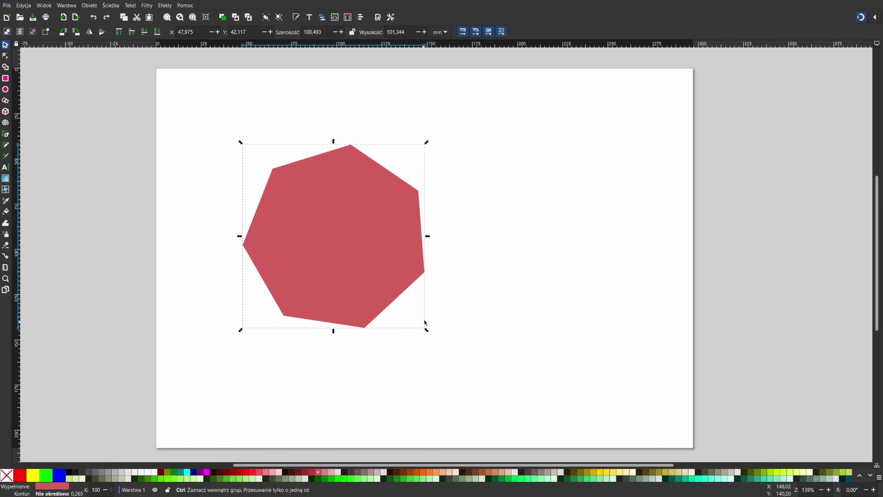
key(ctrl+d)
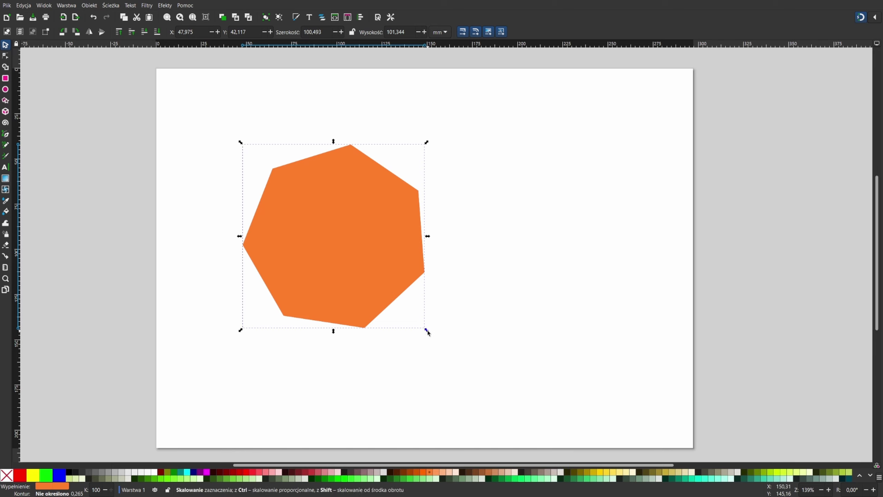
drag(427, 330, 408, 315)
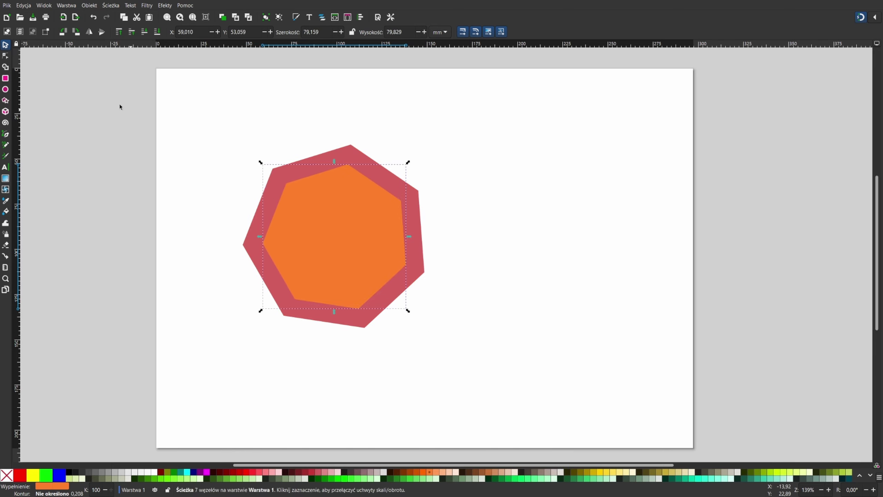
click(91, 5)
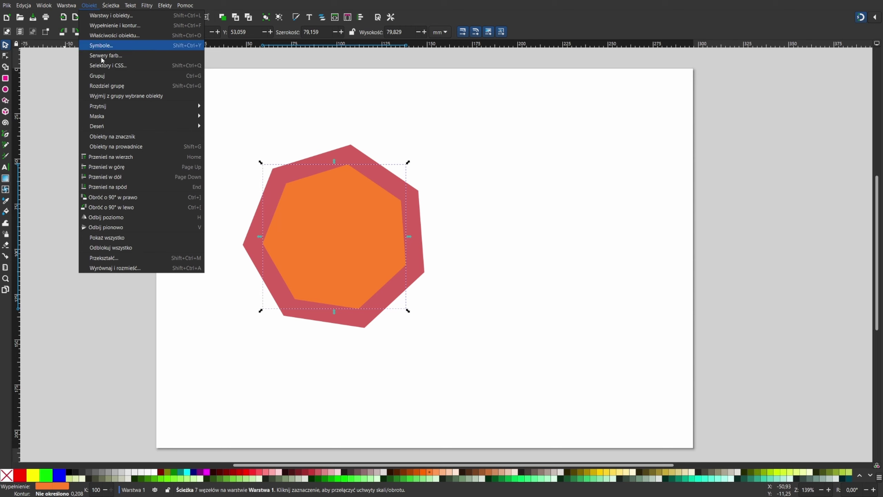
click(133, 149)
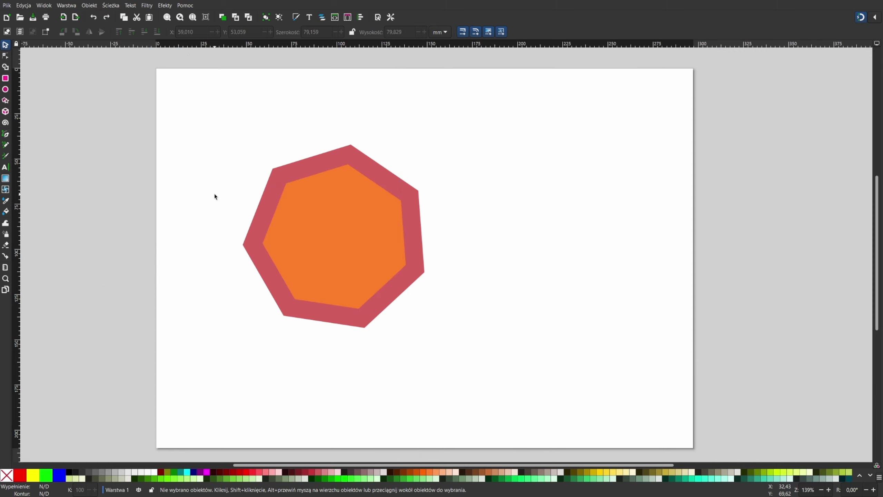
click(328, 254)
key(Delete)
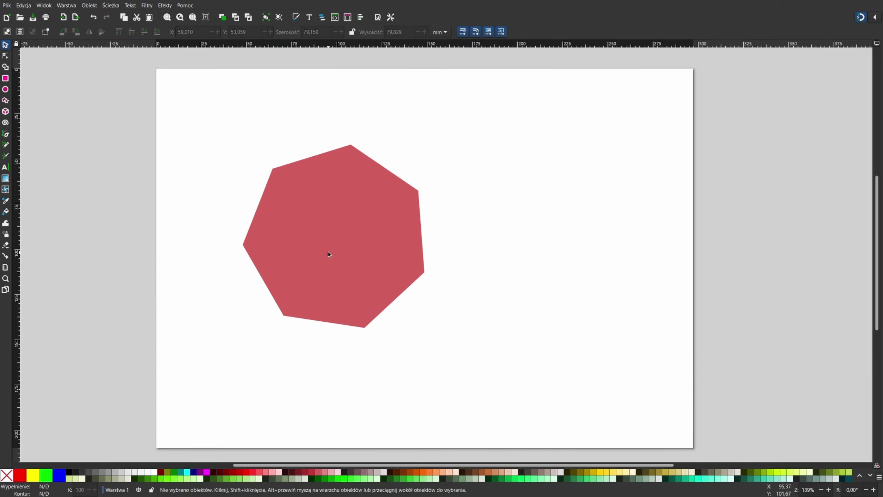
click(376, 242)
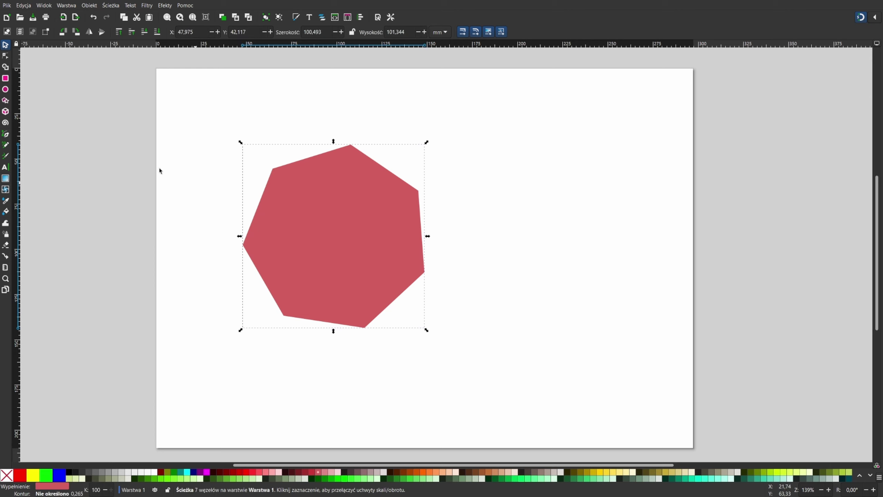
Bend the red heptagon's top-left, right and top-right edges inward into concave curves.
click(6, 55)
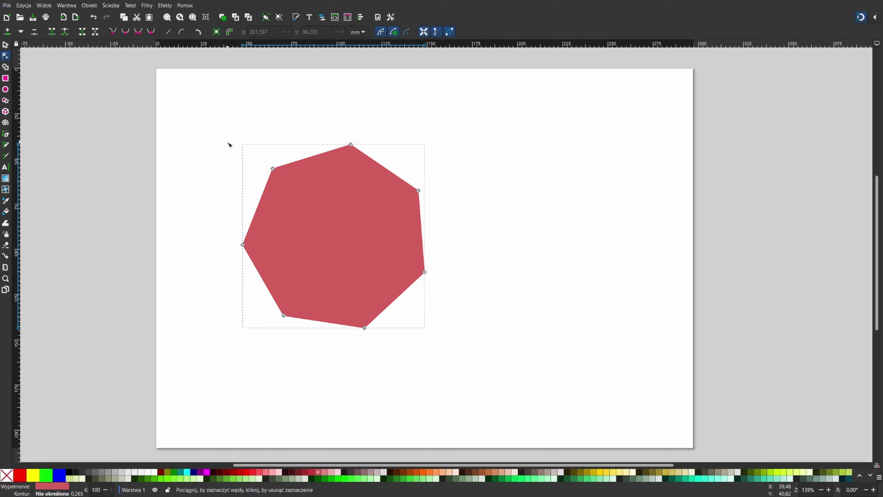
mouse_move(315, 156)
mouse_down()
mouse_move(304, 142)
mouse_move(328, 176)
mouse_up()
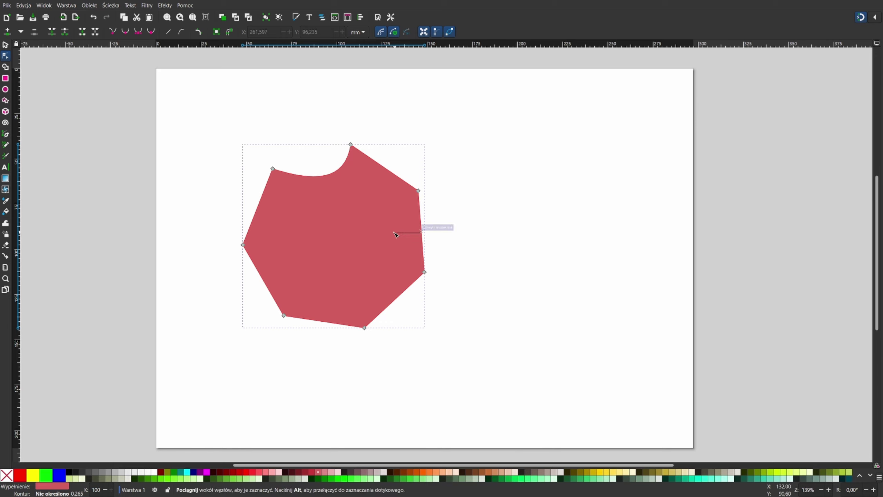
drag(421, 232, 403, 230)
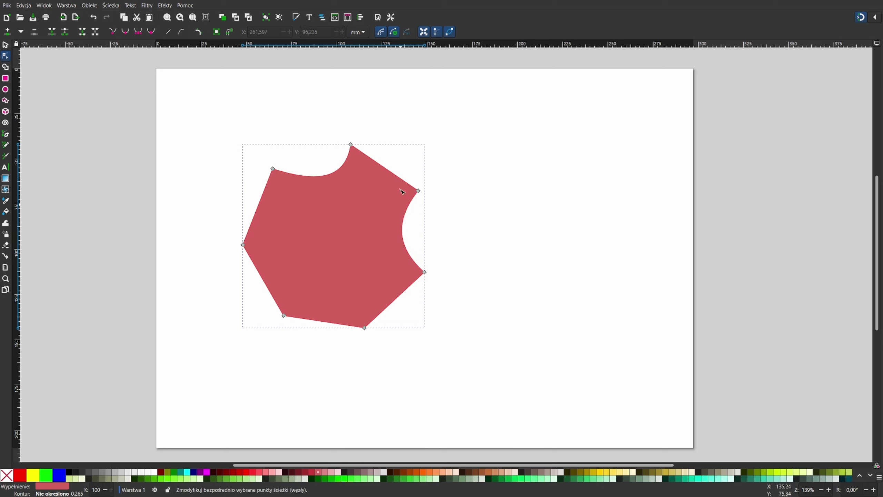
drag(388, 170, 383, 200)
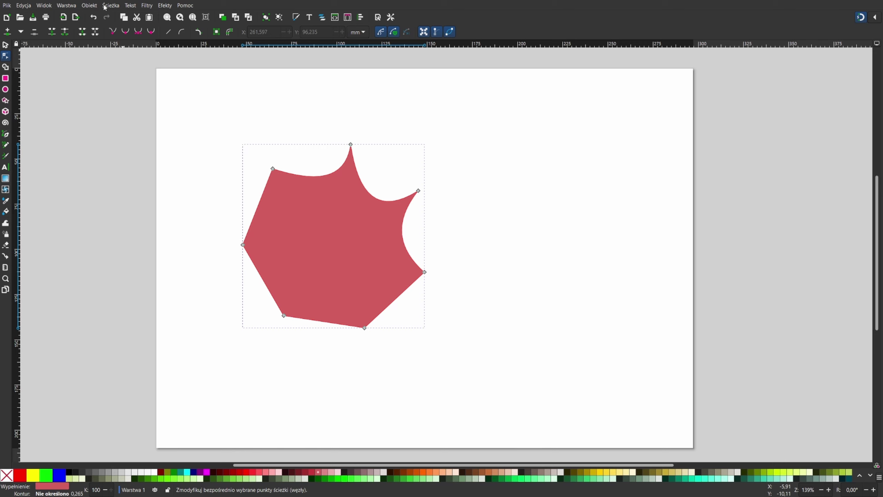
click(85, 6)
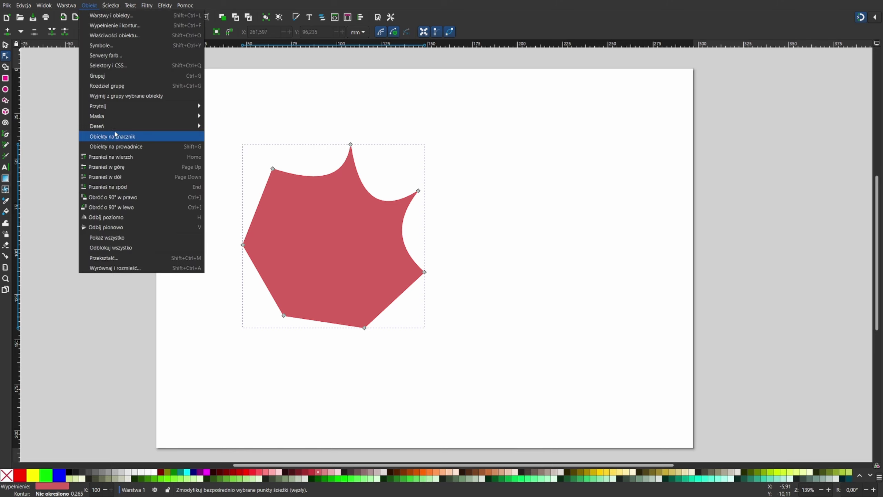
click(119, 149)
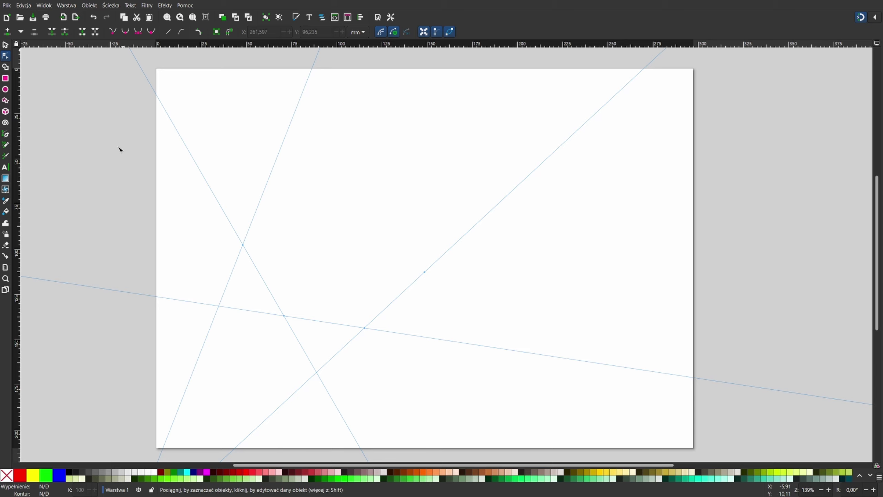
key(ctrl+z)
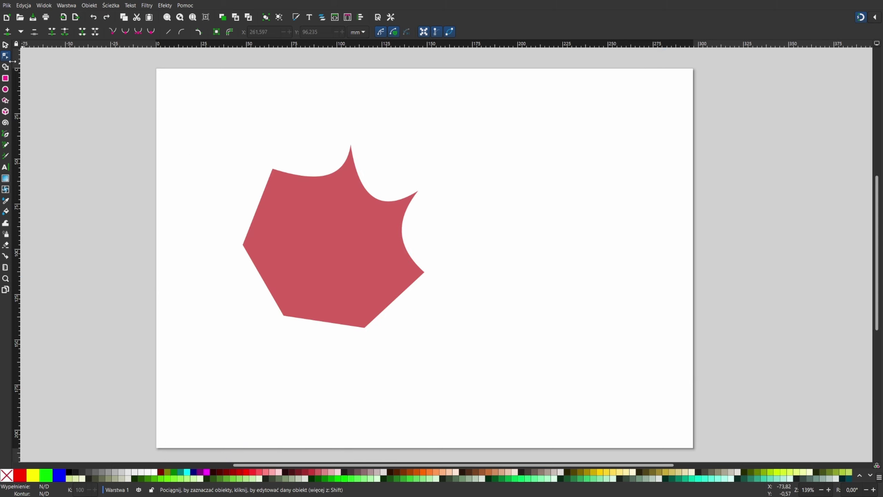
key(s)
click(326, 233)
Delete the curved red shape and write the text 'Inkscape' on the page.
key(Delete)
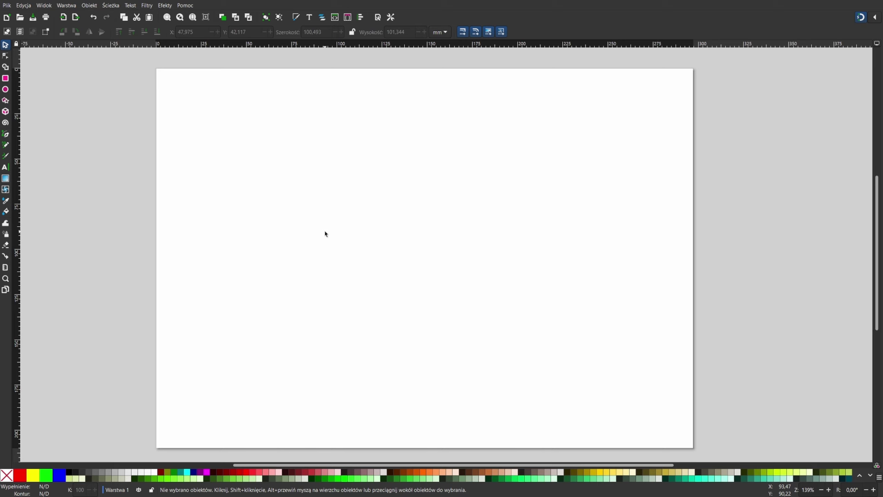
click(5, 167)
click(261, 283)
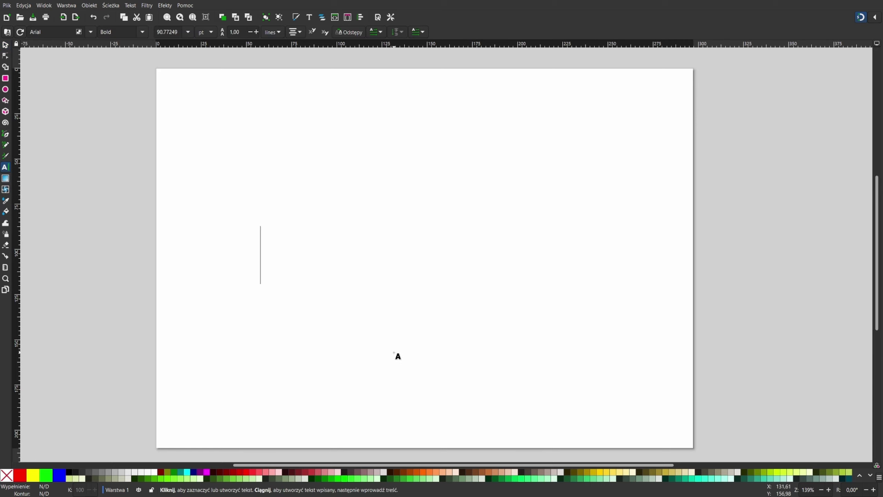
text(Inkscape)
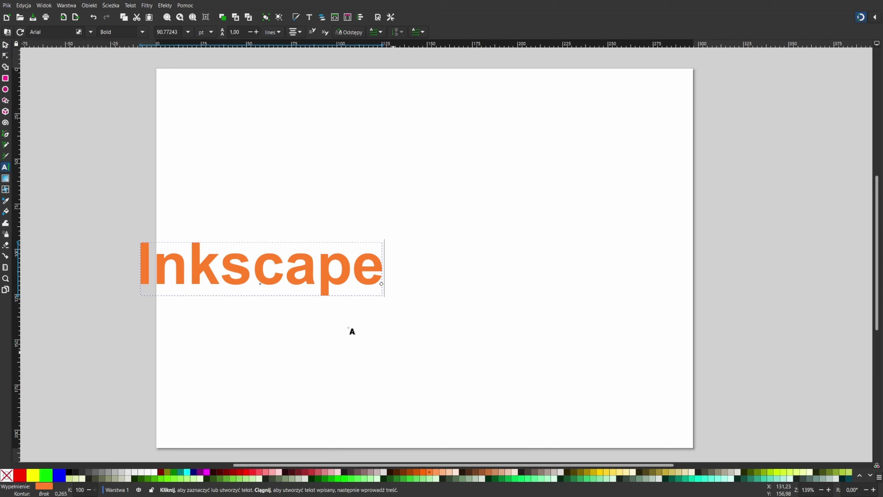
Move the Inkscape text to the middle of the page.
click(5, 44)
mouse_move(348, 259)
mouse_down()
mouse_move(403, 305)
mouse_move(634, 163)
mouse_up()
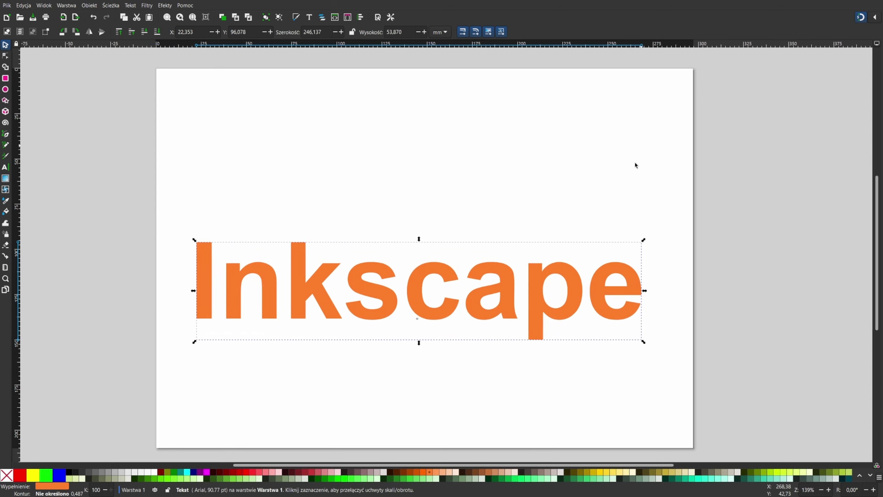
drag(362, 282, 359, 267)
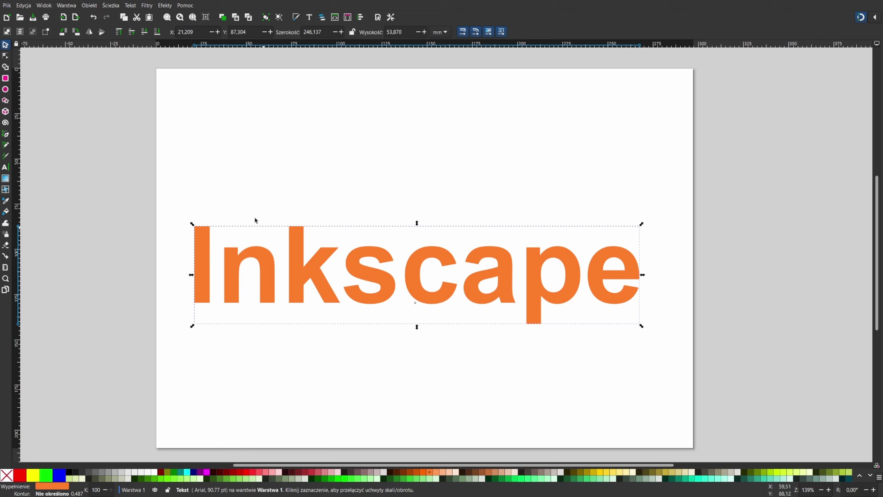
Convert the Inkscape text to a path, try Objects to Guides, then undo it.
click(5, 56)
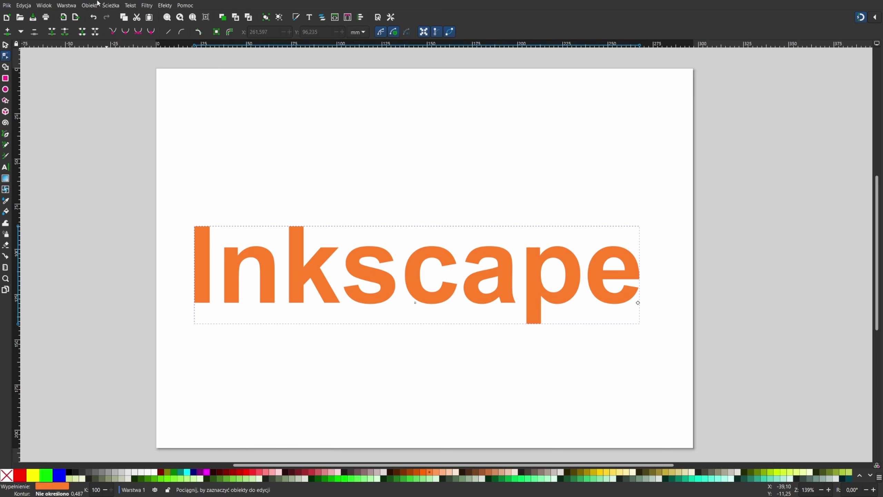
click(111, 5)
click(129, 15)
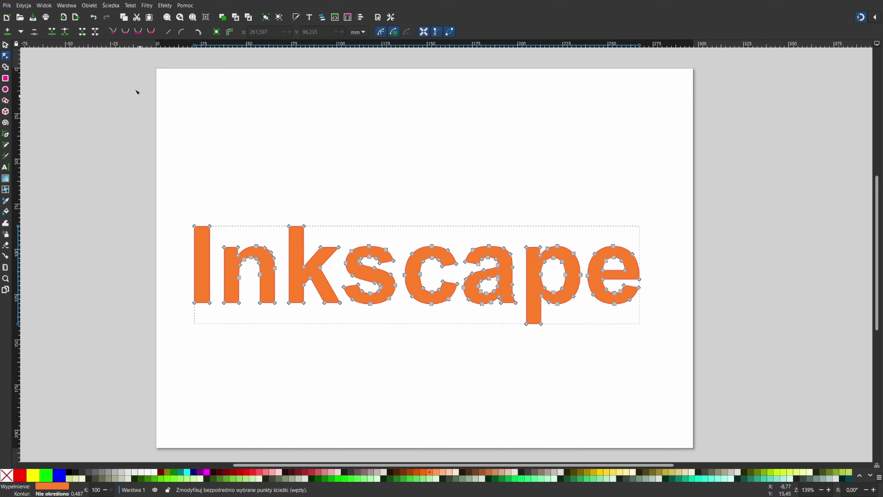
click(85, 7)
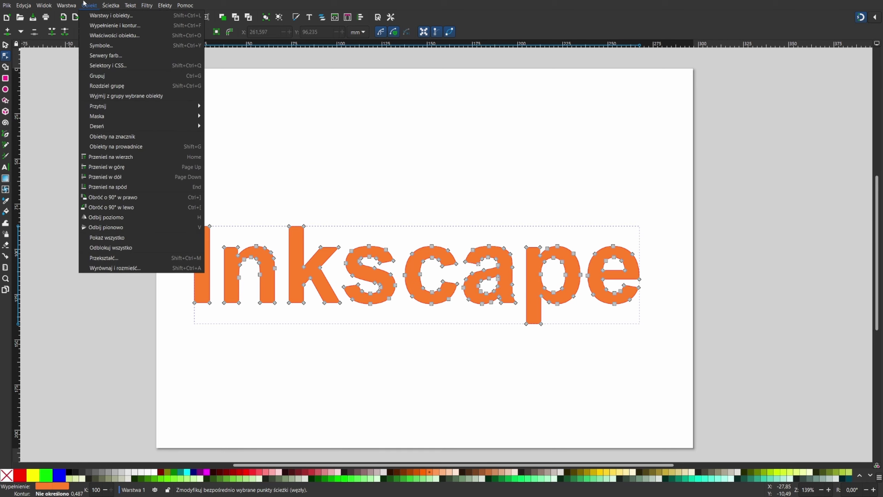
click(119, 147)
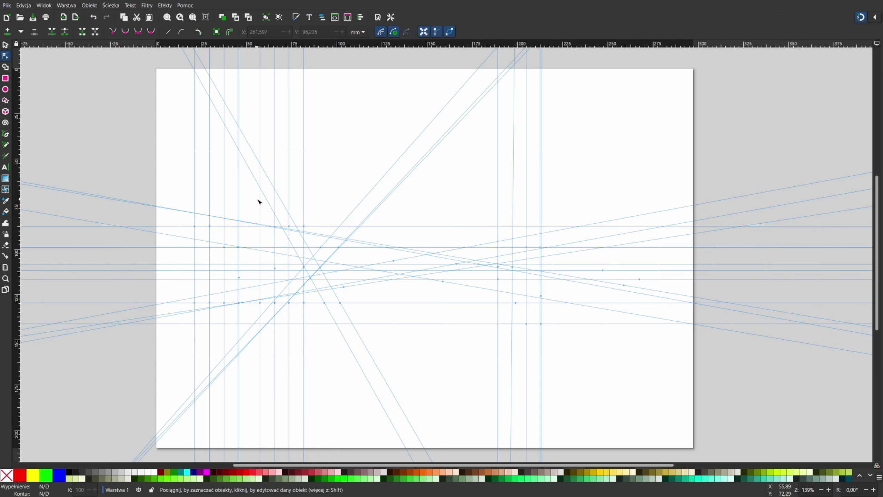
key(ctrl+z)
Make all the letters' path segments straight lines, then try and undo Objects to Guides.
click(272, 266)
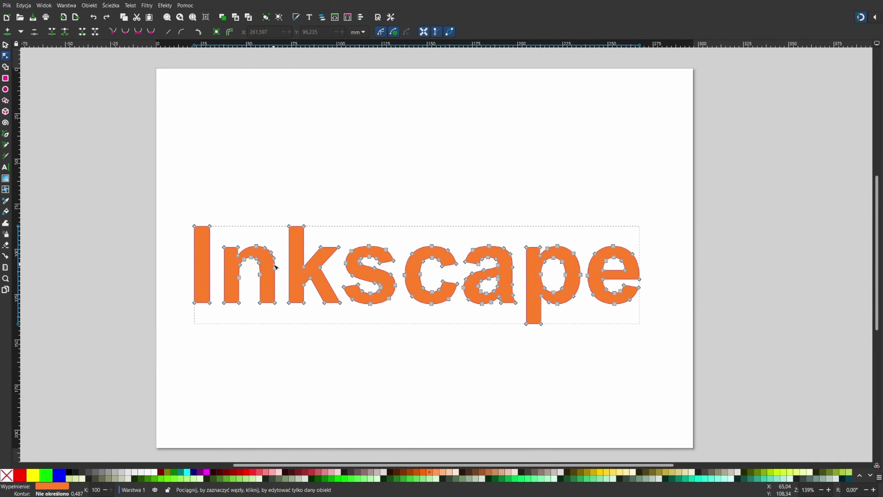
drag(167, 194, 761, 375)
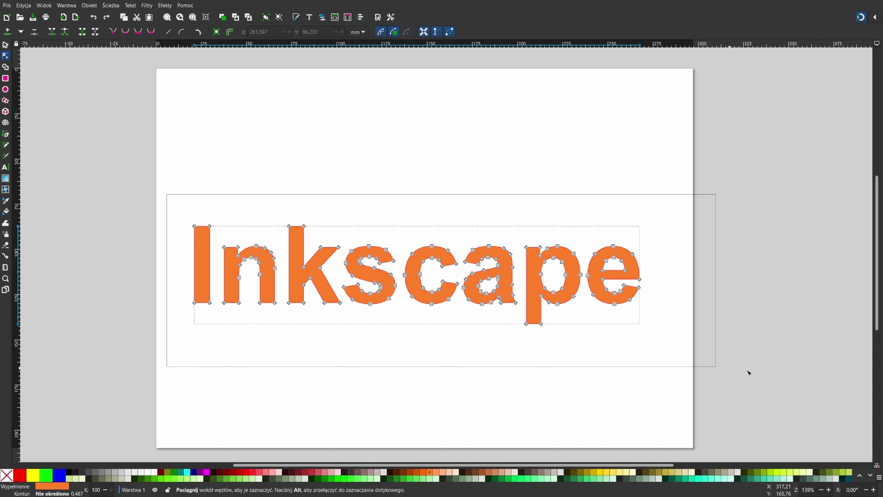
click(169, 32)
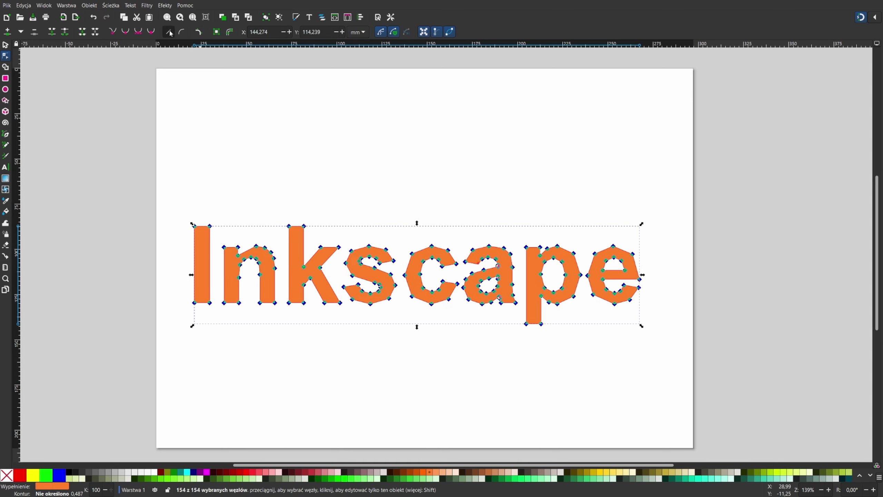
click(89, 5)
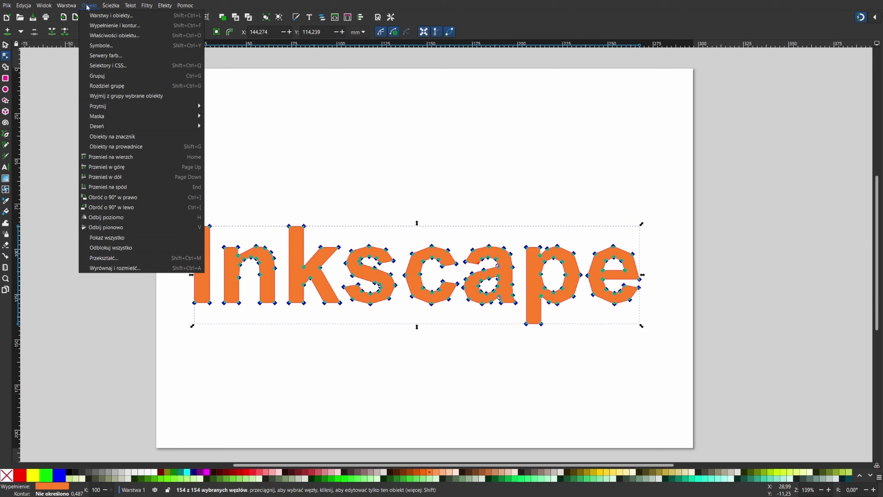
click(106, 146)
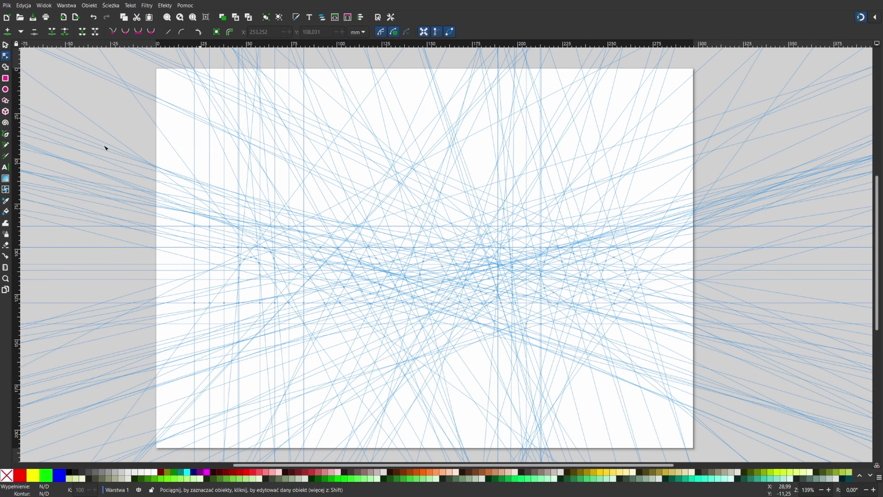
key(ctrl+z)
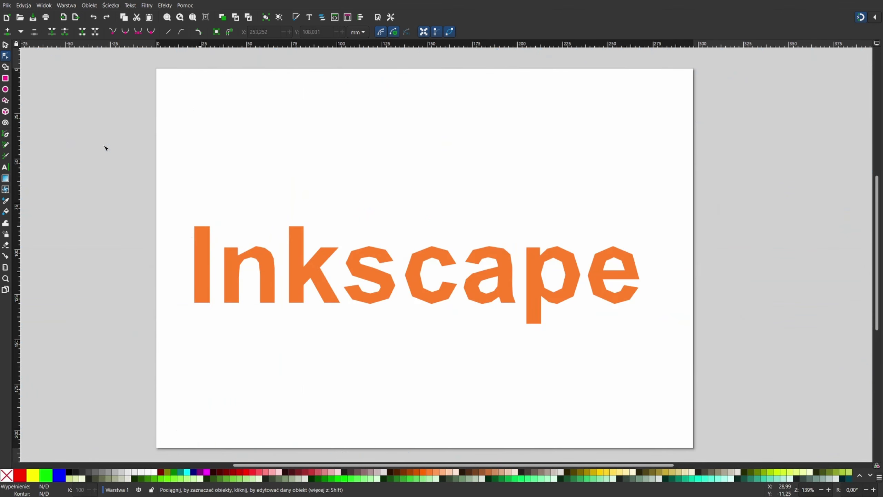
Add a Roughen path effect to the Inkscape path from Path Effects.
click(259, 278)
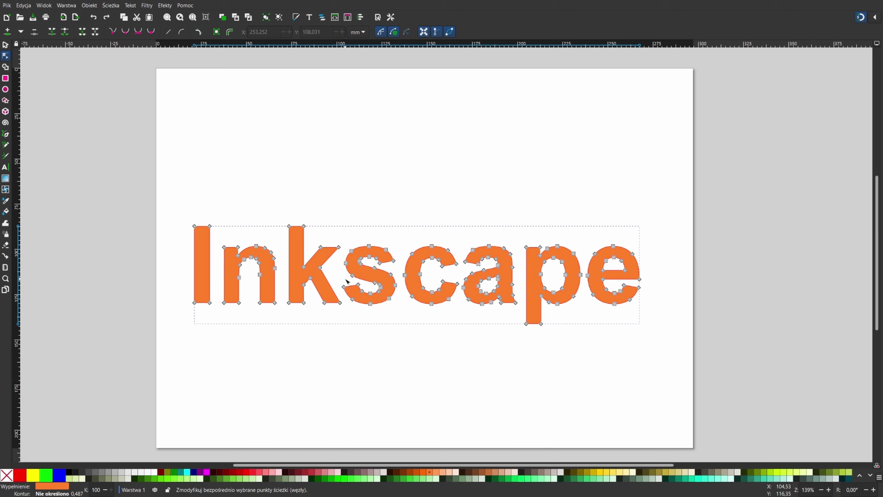
click(111, 6)
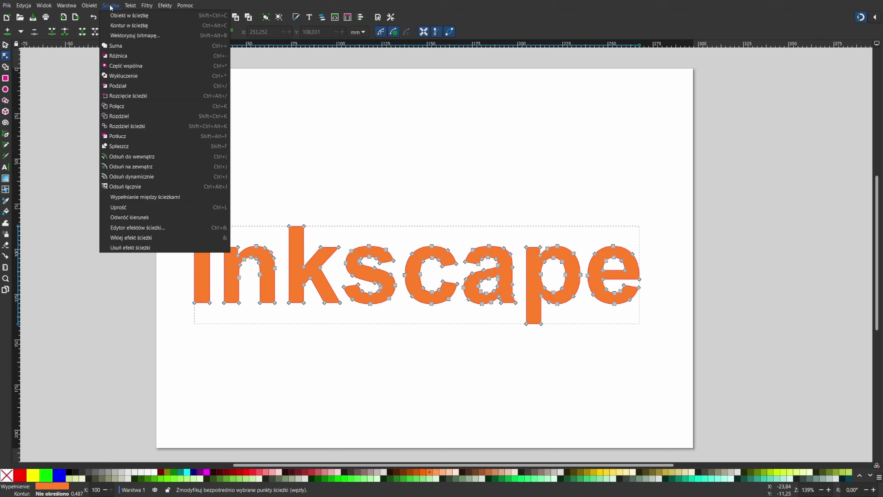
click(162, 227)
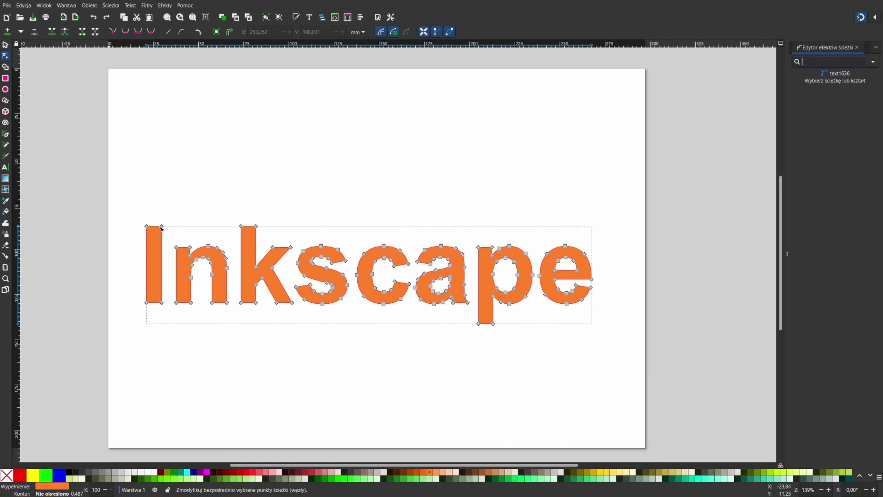
click(873, 61)
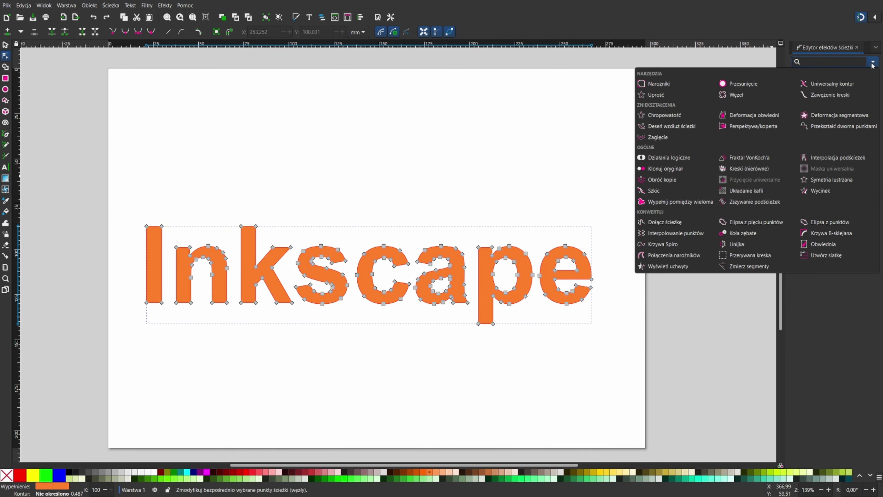
click(682, 116)
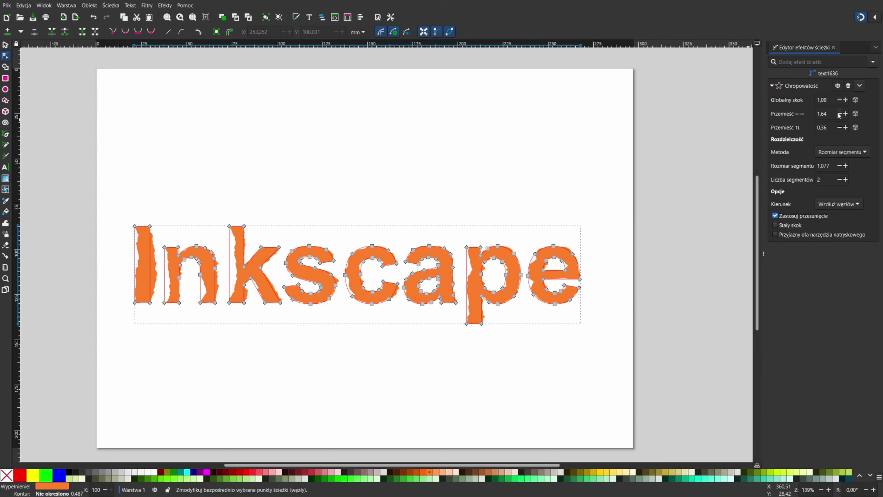
Set Roughen's horizontal displacement to 0,20 and bake the effect into the path.
double_click(823, 113)
text(0,2)
key(Return)
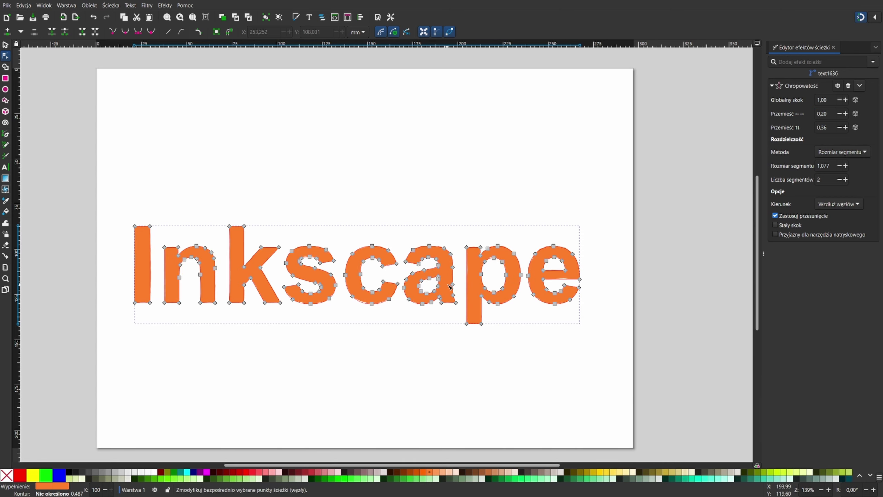
scroll(503, 283, up, 2)
scroll(504, 282, up, 1)
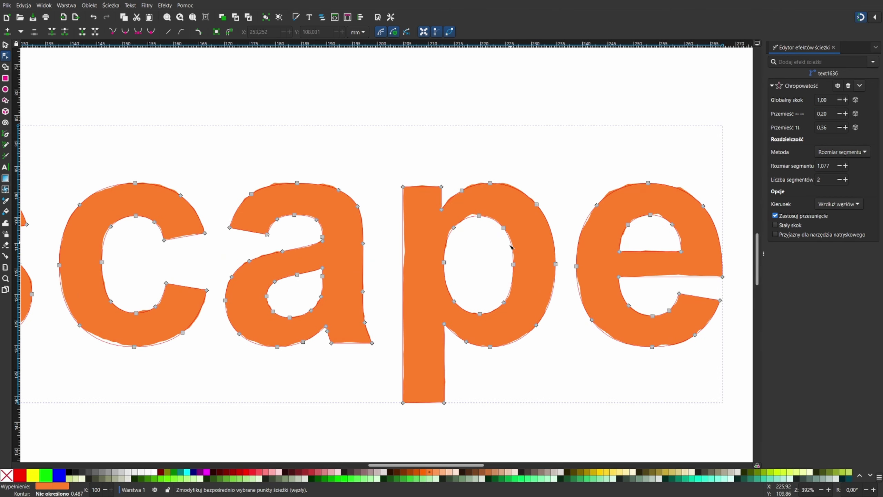
scroll(539, 268, down, 2)
scroll(313, 207, left, 1)
scroll(336, 211, left, 1)
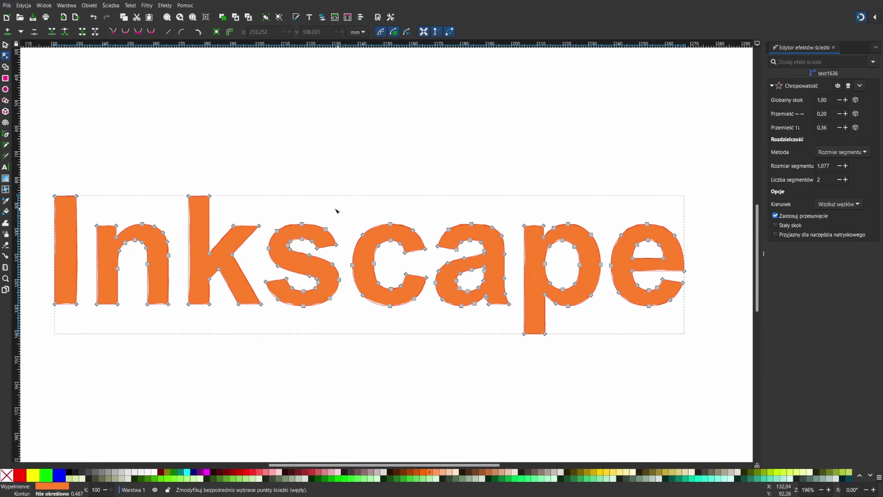
scroll(336, 210, down, 1)
click(218, 32)
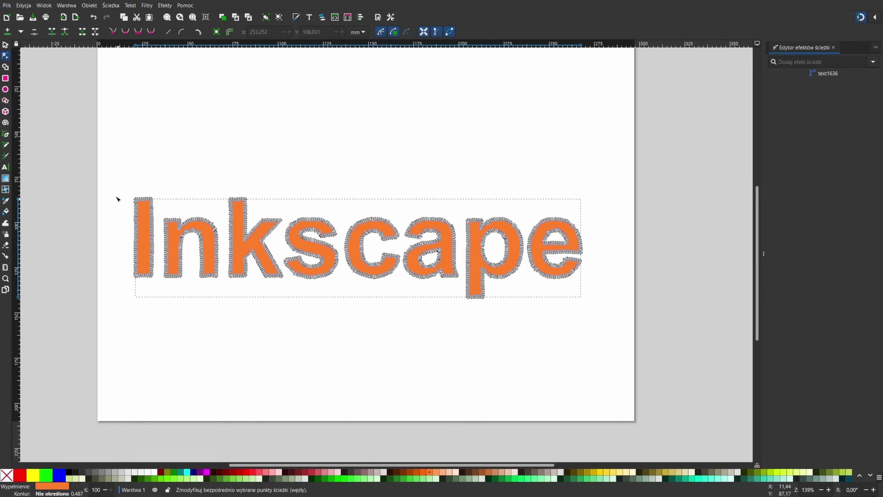
Straighten all roughened letter segments into lines and convert them with Objects to Guides.
mouse_move(103, 161)
mouse_down()
mouse_move(636, 343)
mouse_move(620, 339)
mouse_up()
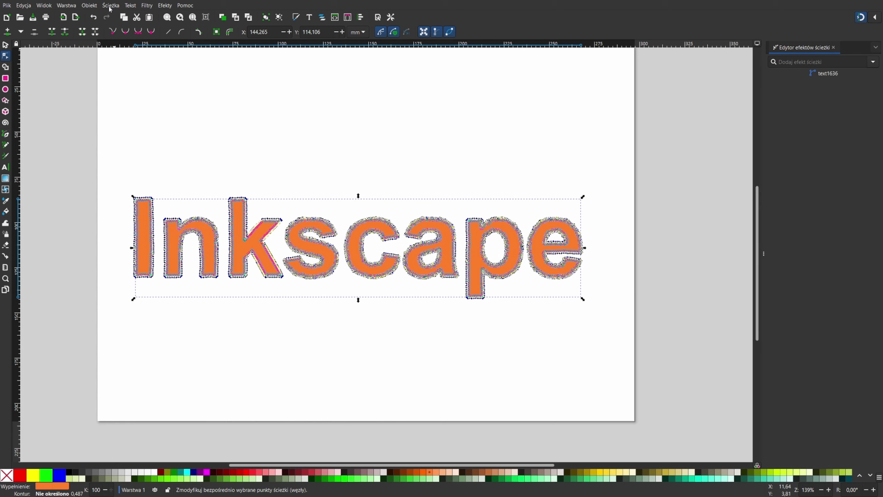
click(167, 33)
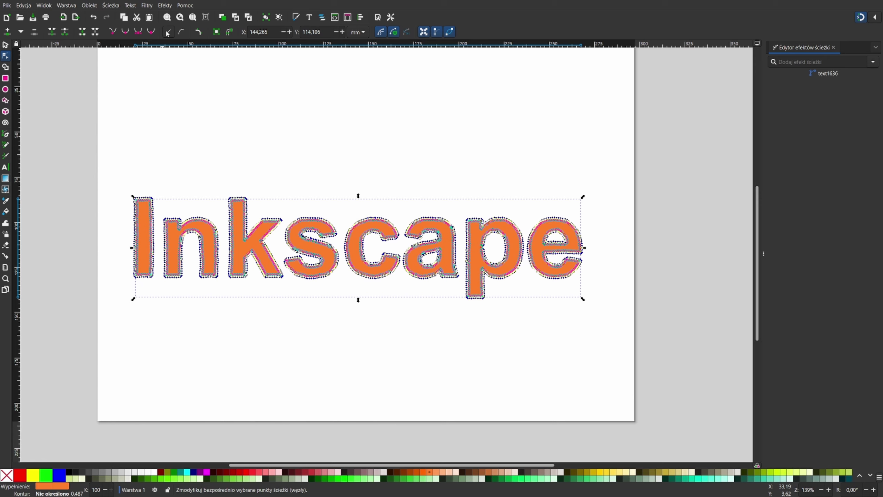
click(88, 5)
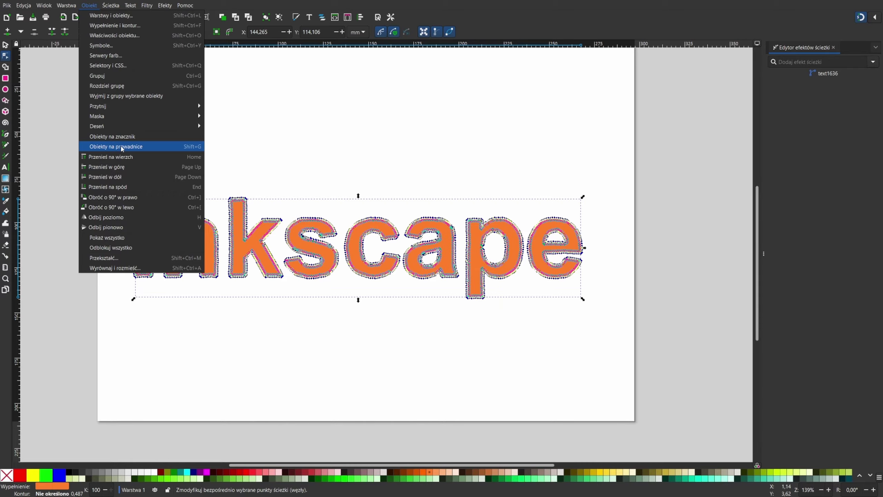
click(122, 147)
scroll(371, 269, down, 4)
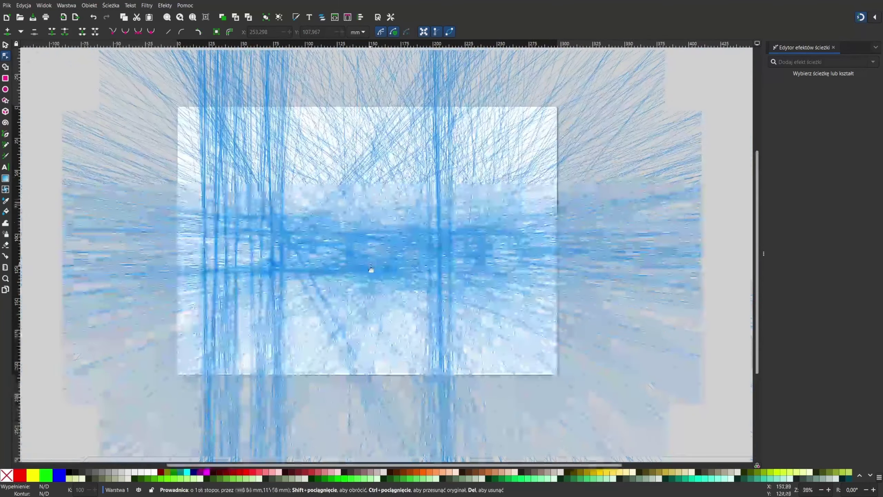
scroll(370, 268, down, 1)
scroll(353, 279, up, 3)
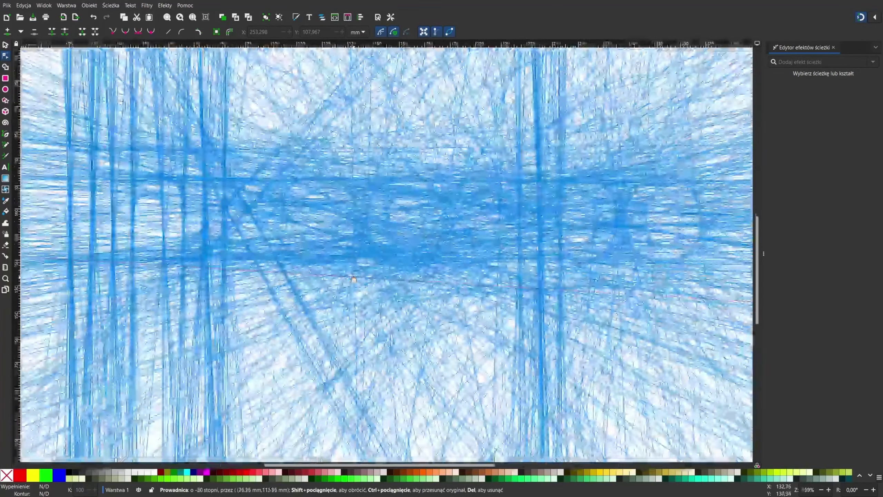
scroll(354, 279, up, 2)
scroll(350, 260, up, 2)
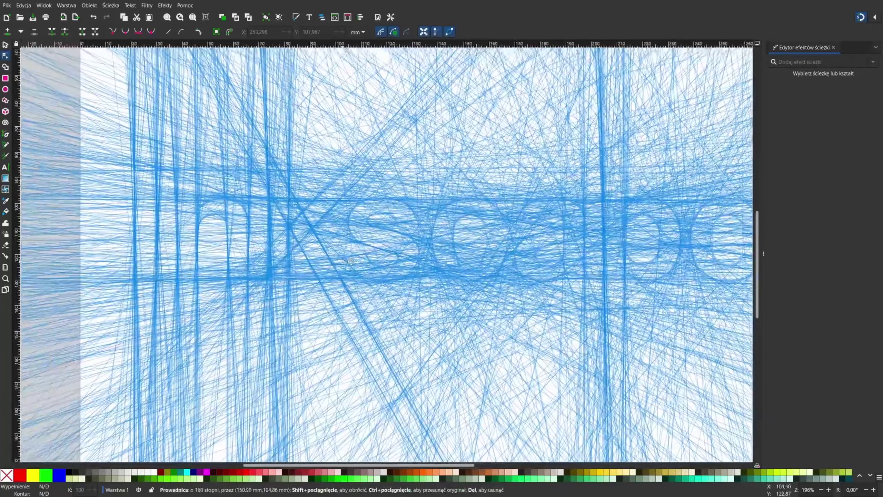
scroll(350, 261, left, 2)
scroll(572, 280, right, 3)
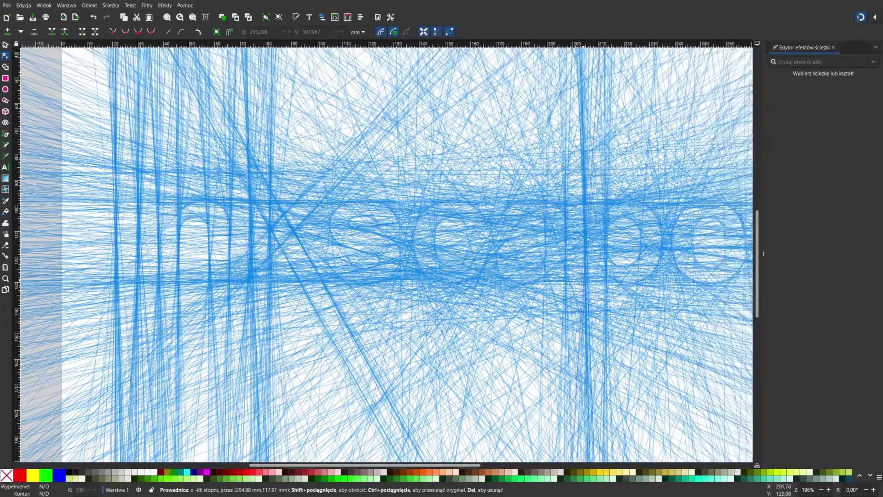
scroll(572, 280, right, 3)
scroll(433, 309, up, 1)
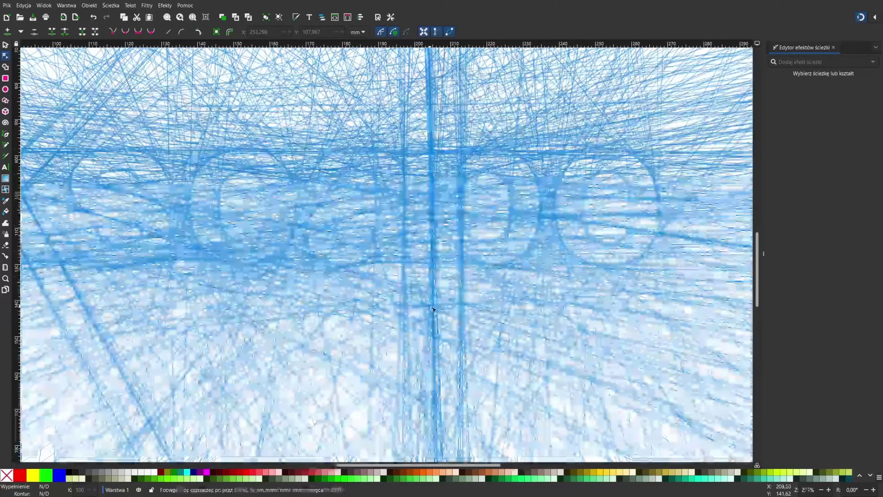
scroll(433, 309, left, 3)
scroll(425, 317, left, 6)
scroll(413, 325, left, 4)
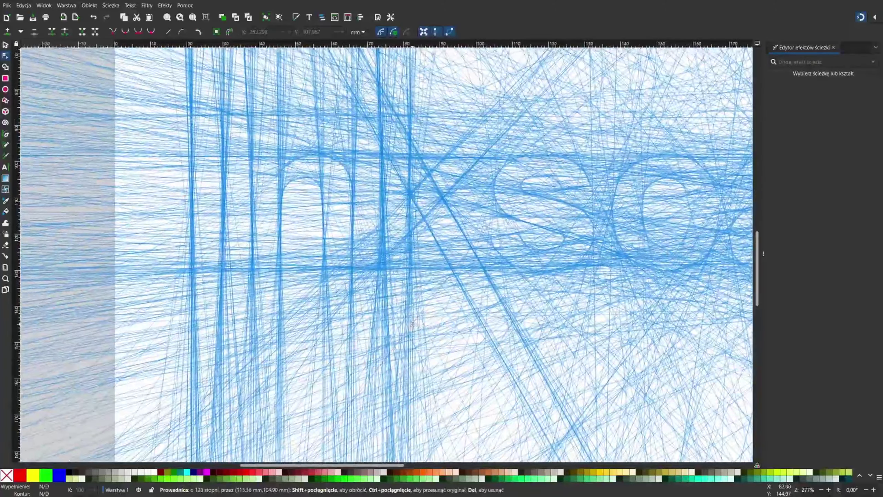
scroll(414, 324, down, 1)
scroll(424, 324, right, 5)
scroll(435, 324, right, 1)
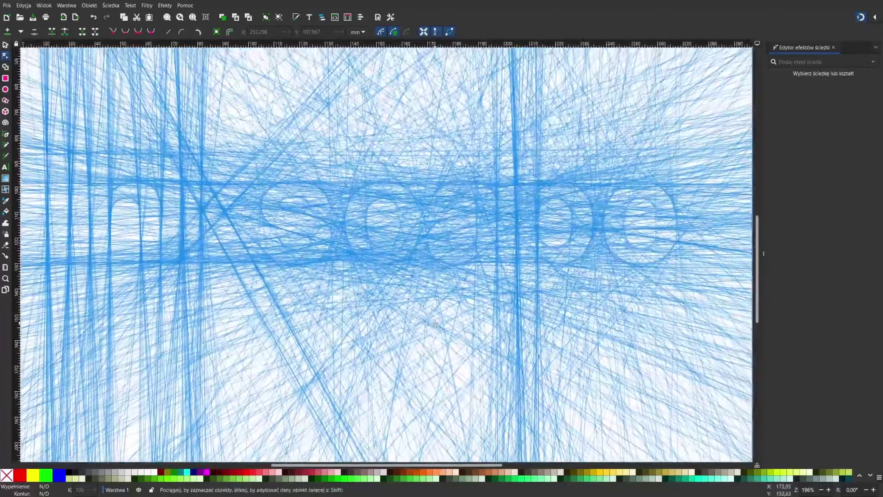
scroll(522, 306, left, 2)
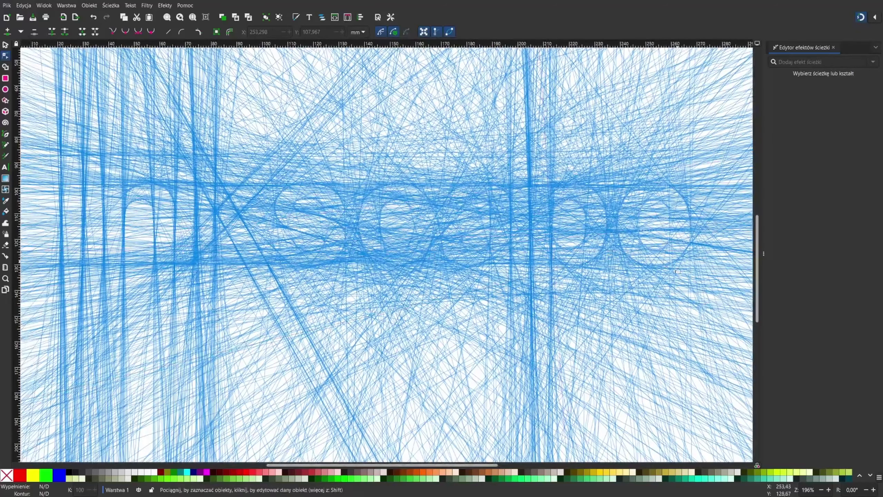